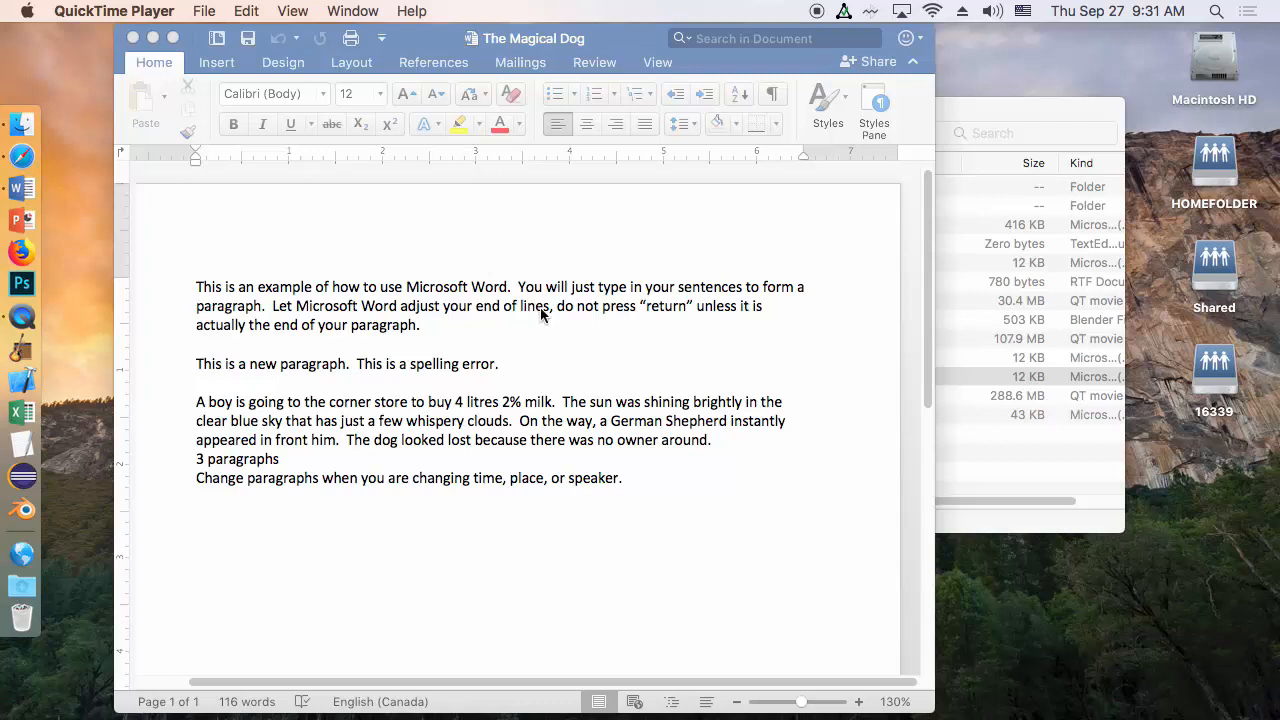
Set the document's page size to A5 and apply the Moderate margins.
left_click(521, 324)
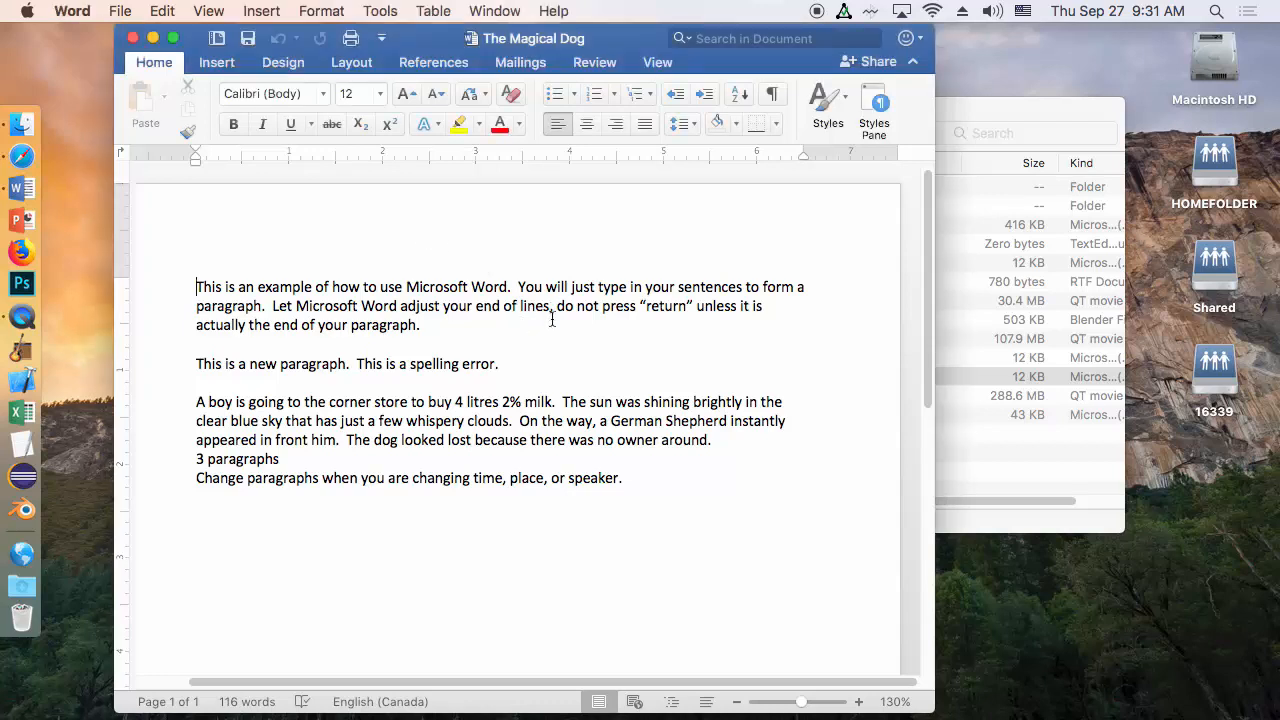
left_click(350, 66)
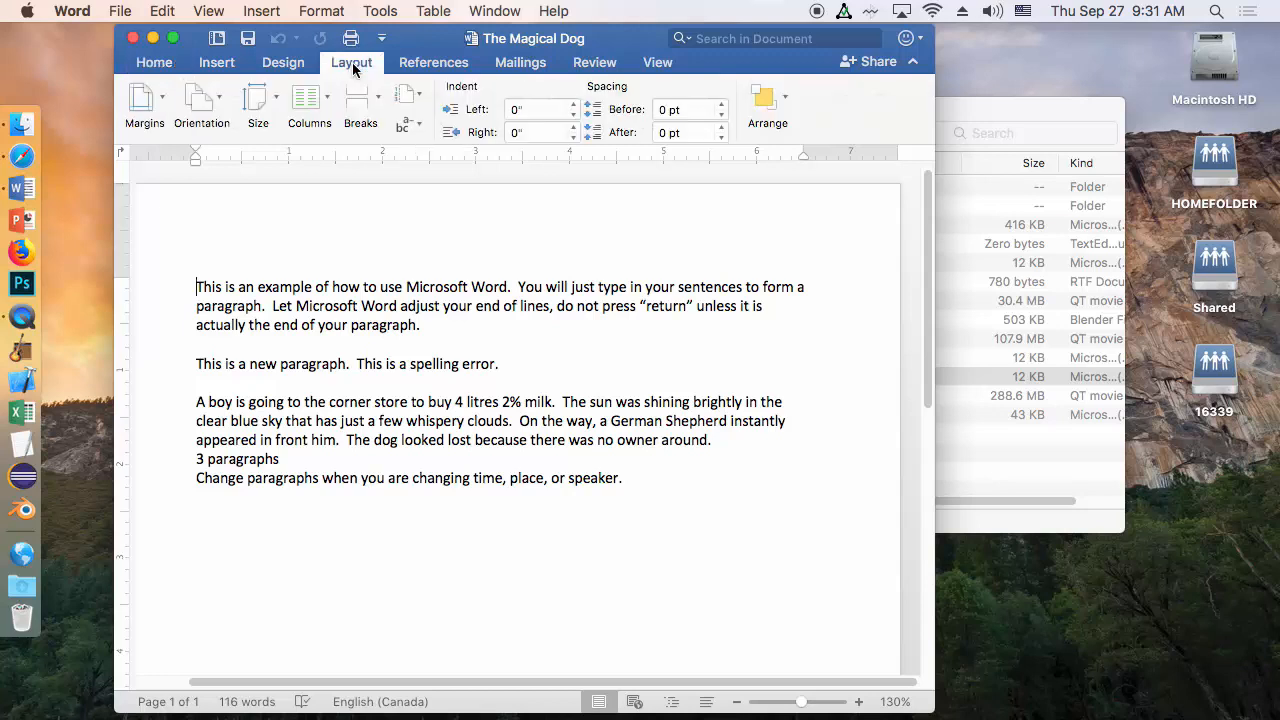
left_click(265, 95)
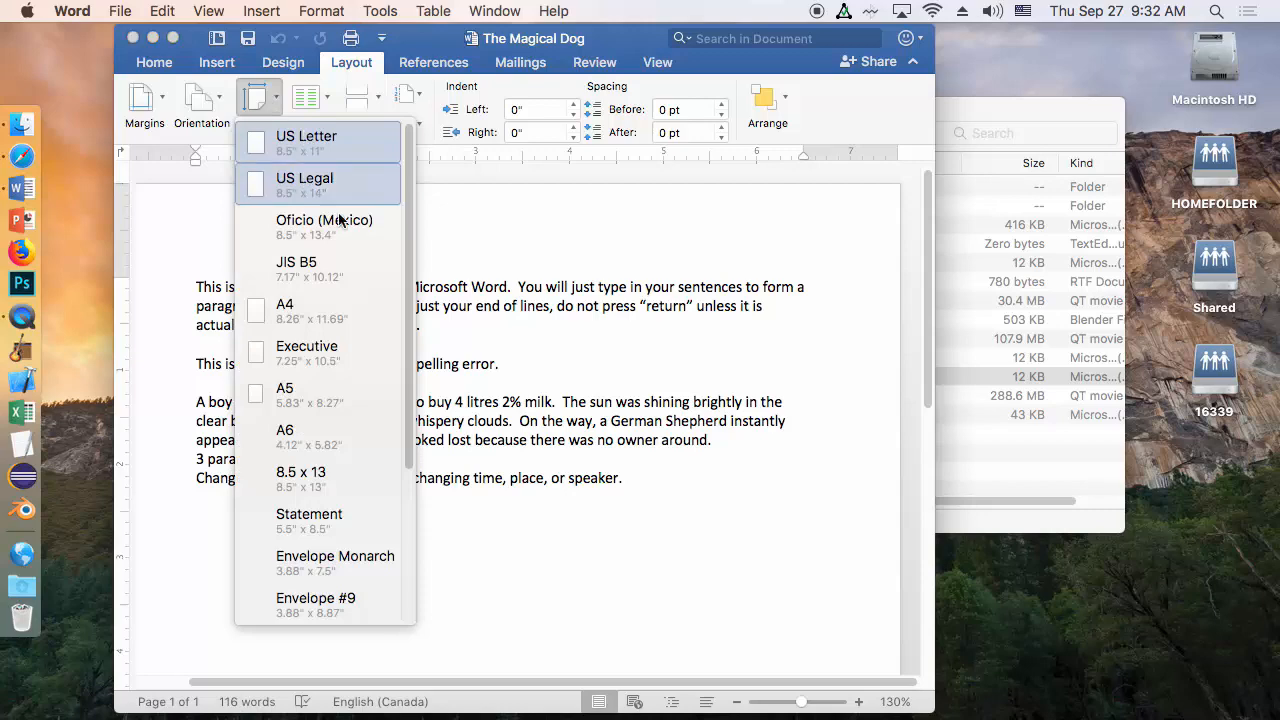
left_click(331, 403)
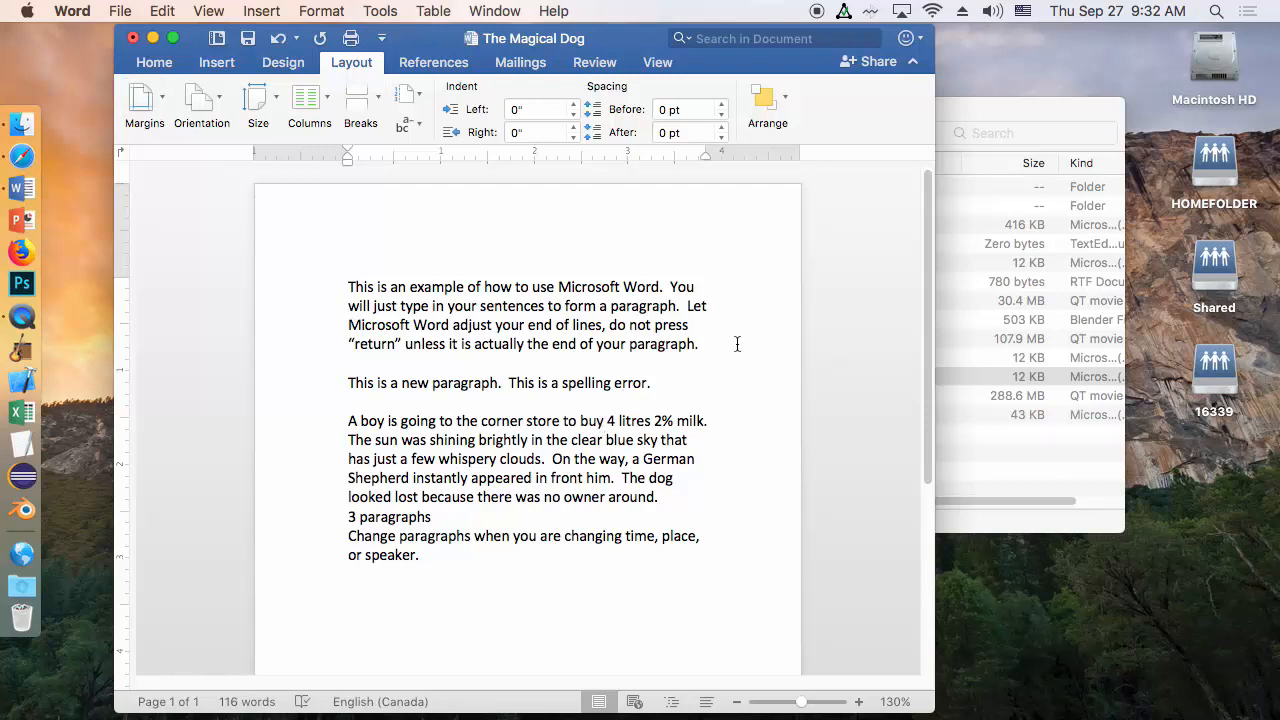
left_click(163, 96)
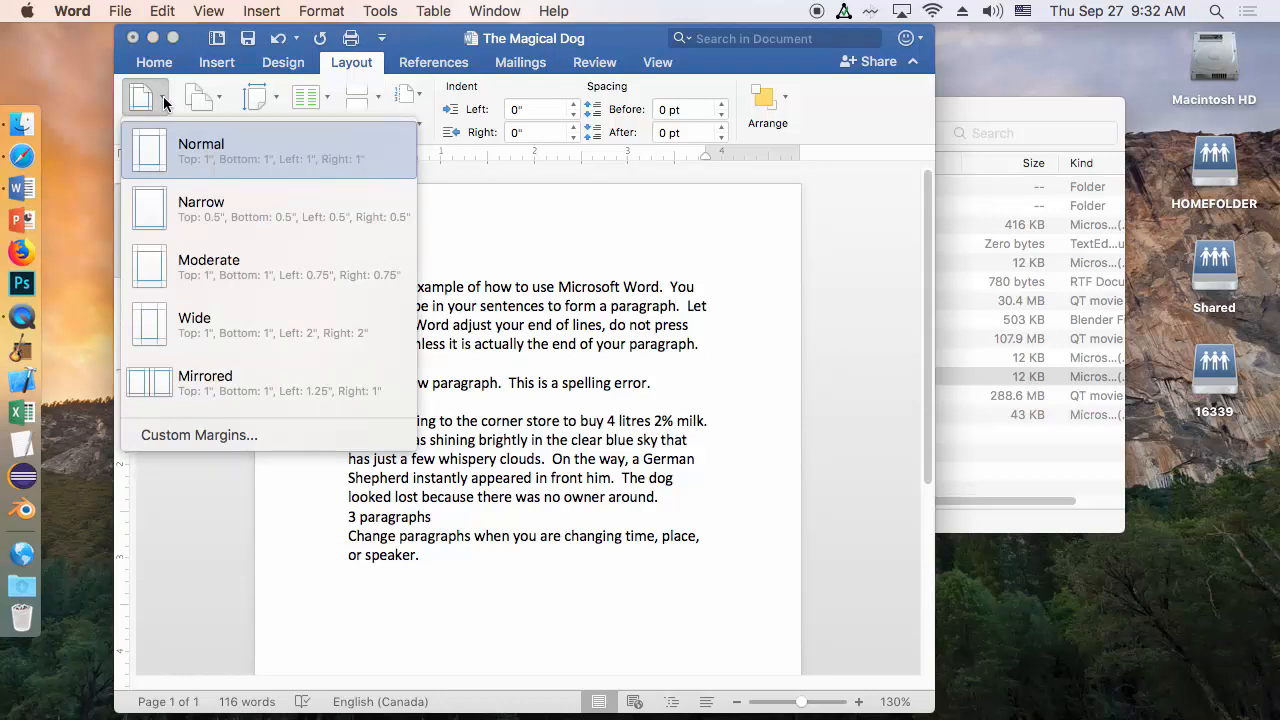
left_click(223, 273)
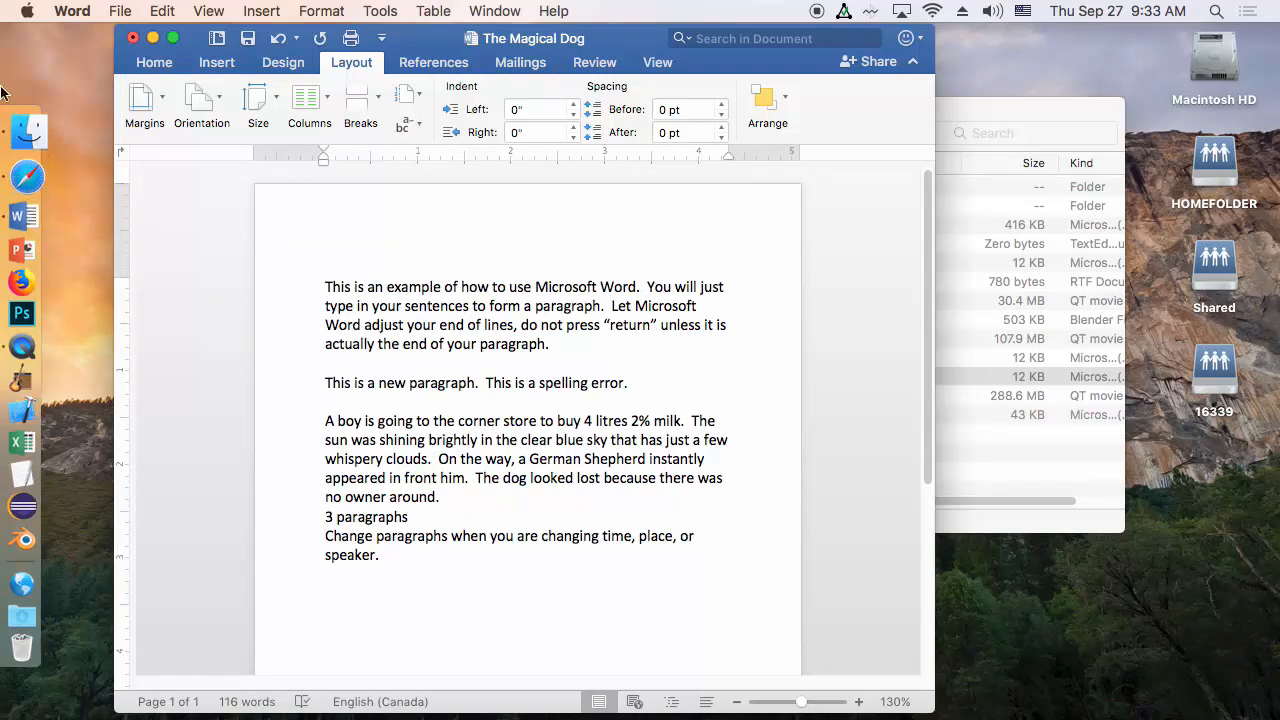
Try another measurement unit in Word's general preferences and set it back to Inches.
left_click(85, 10)
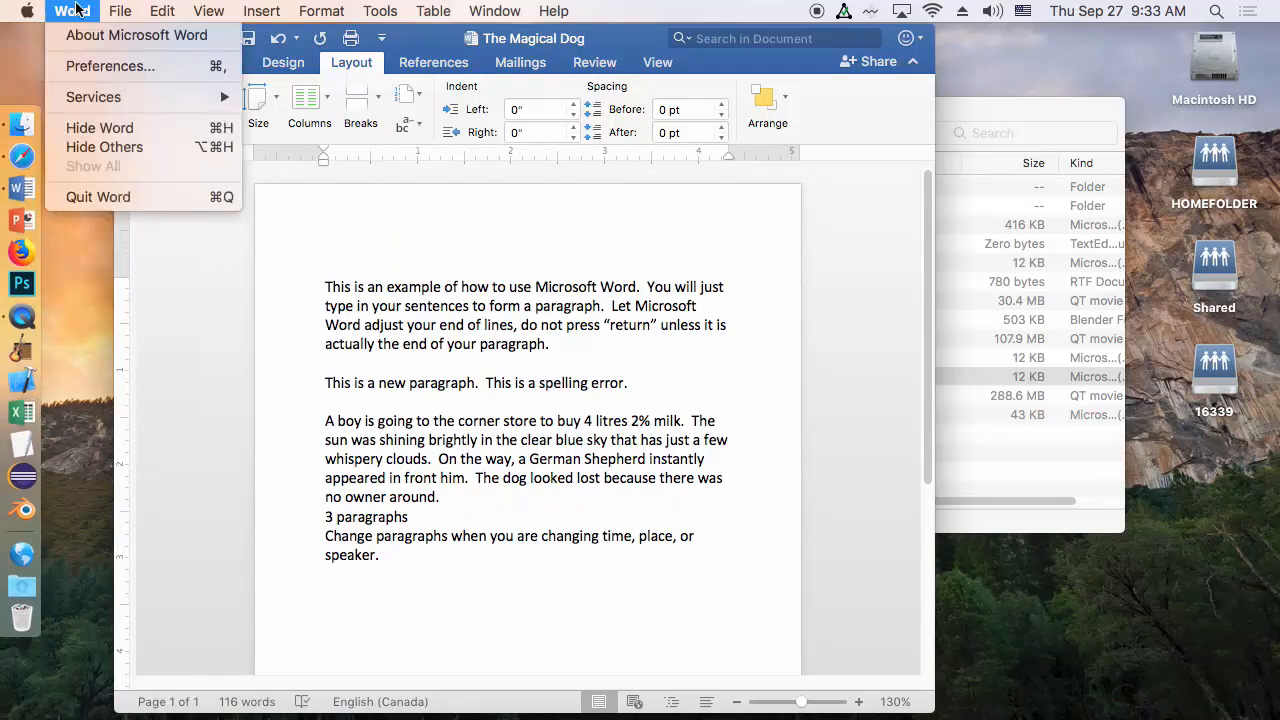
left_click(87, 63)
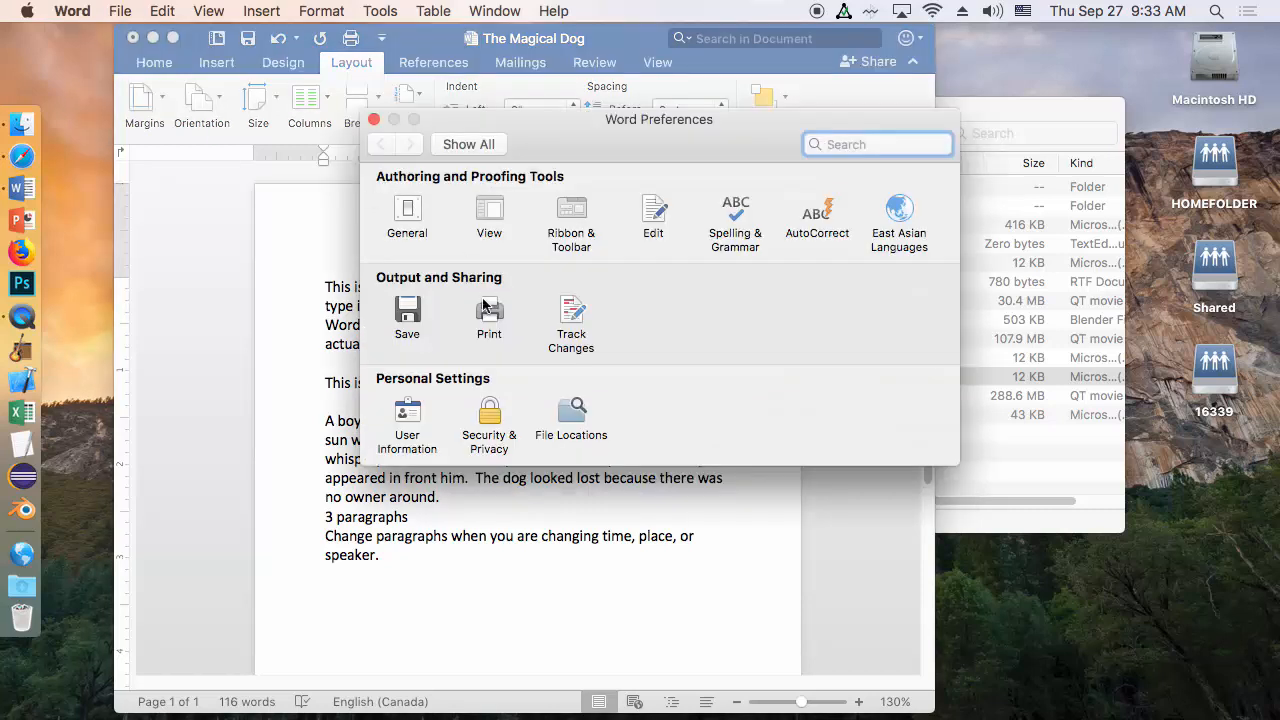
left_click(406, 212)
left_click(690, 384)
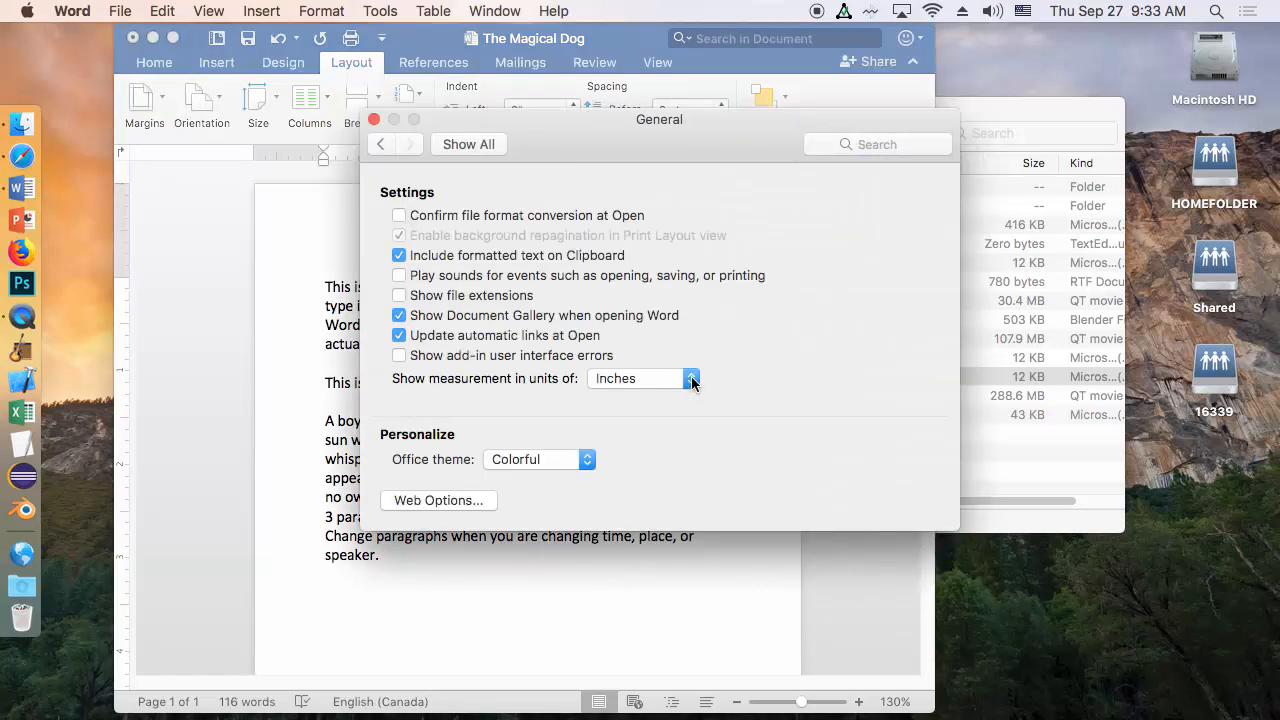
left_click(673, 397)
left_click(686, 376)
left_click(664, 364)
left_click(374, 119)
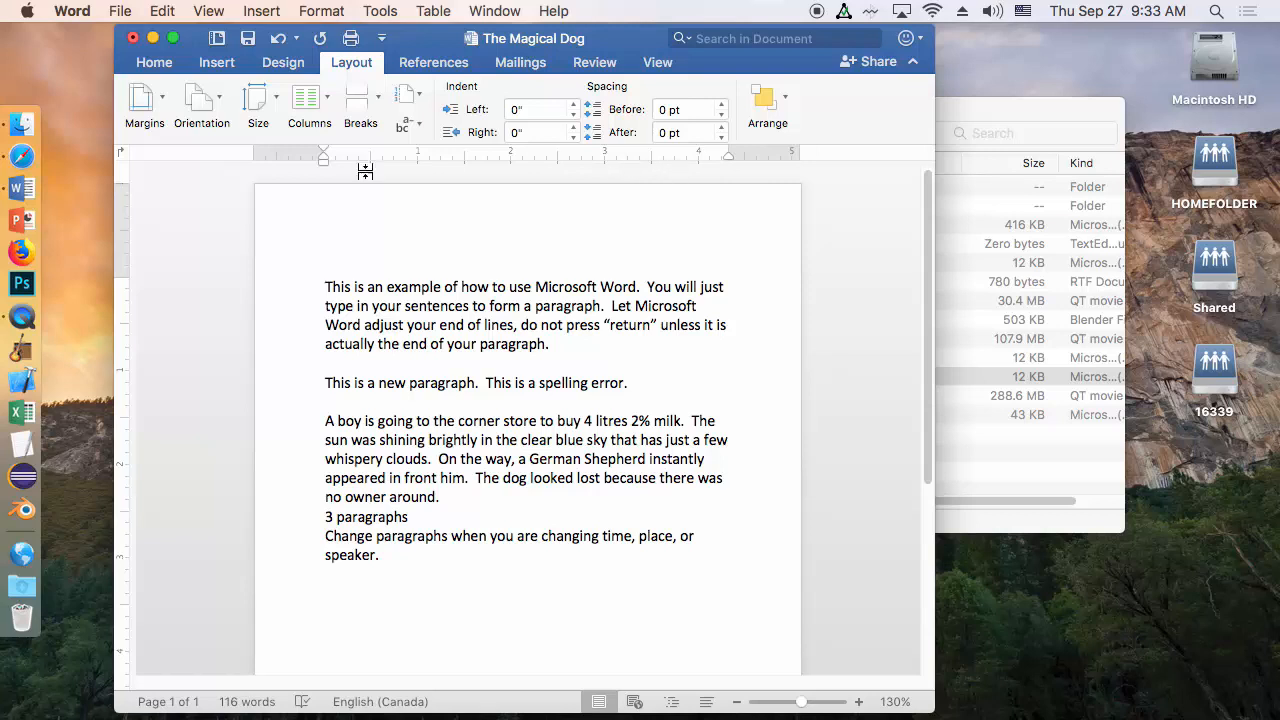
Make sure the ruler is shown and open the page header for editing.
left_click(208, 11)
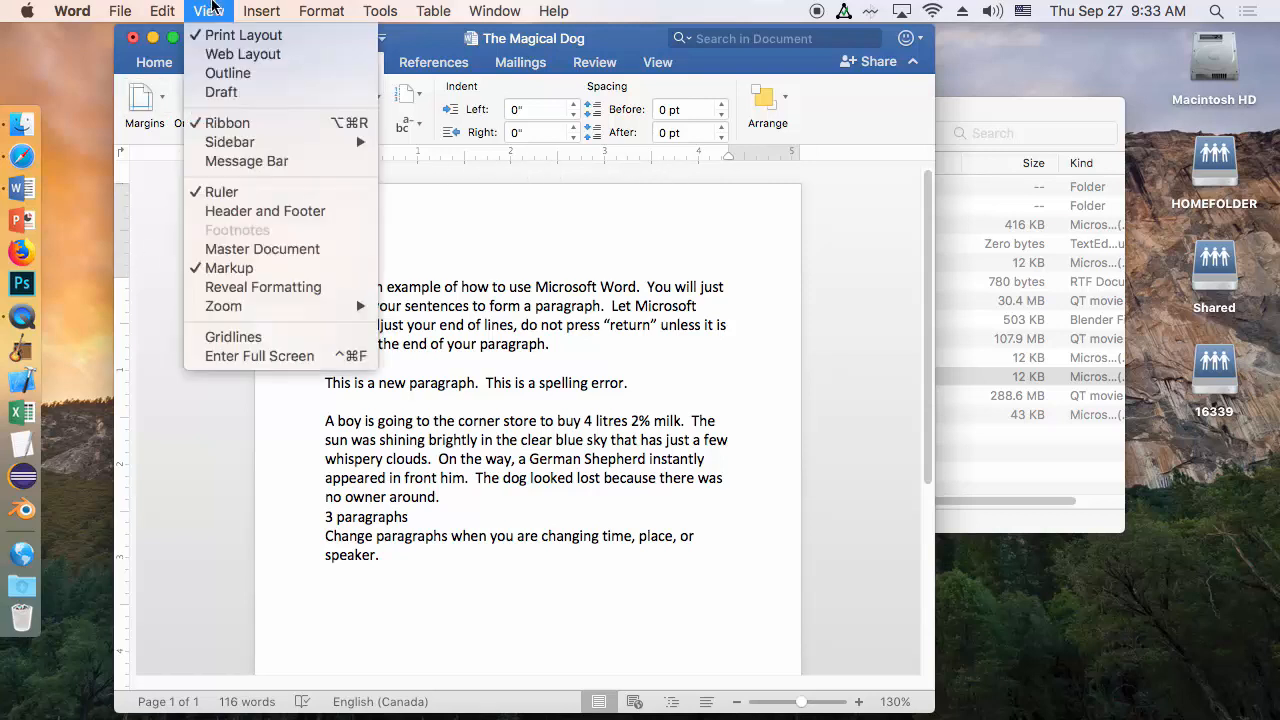
left_click(224, 195)
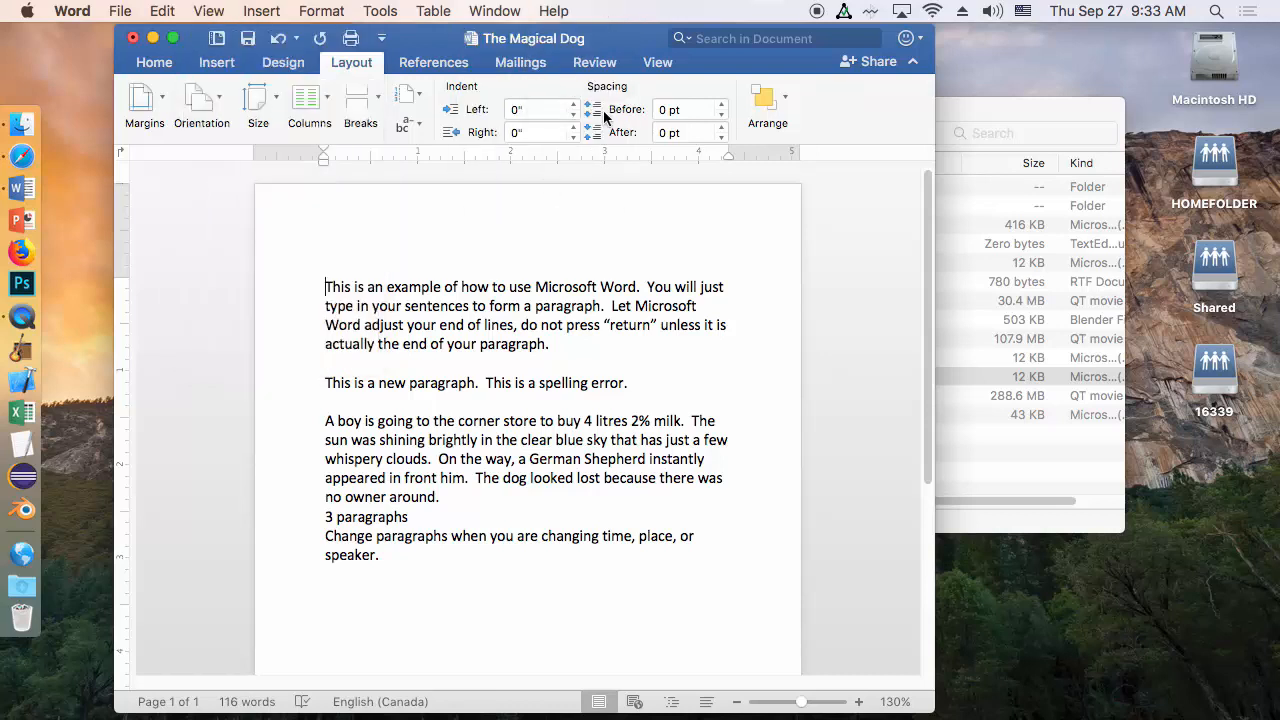
double_click(543, 224)
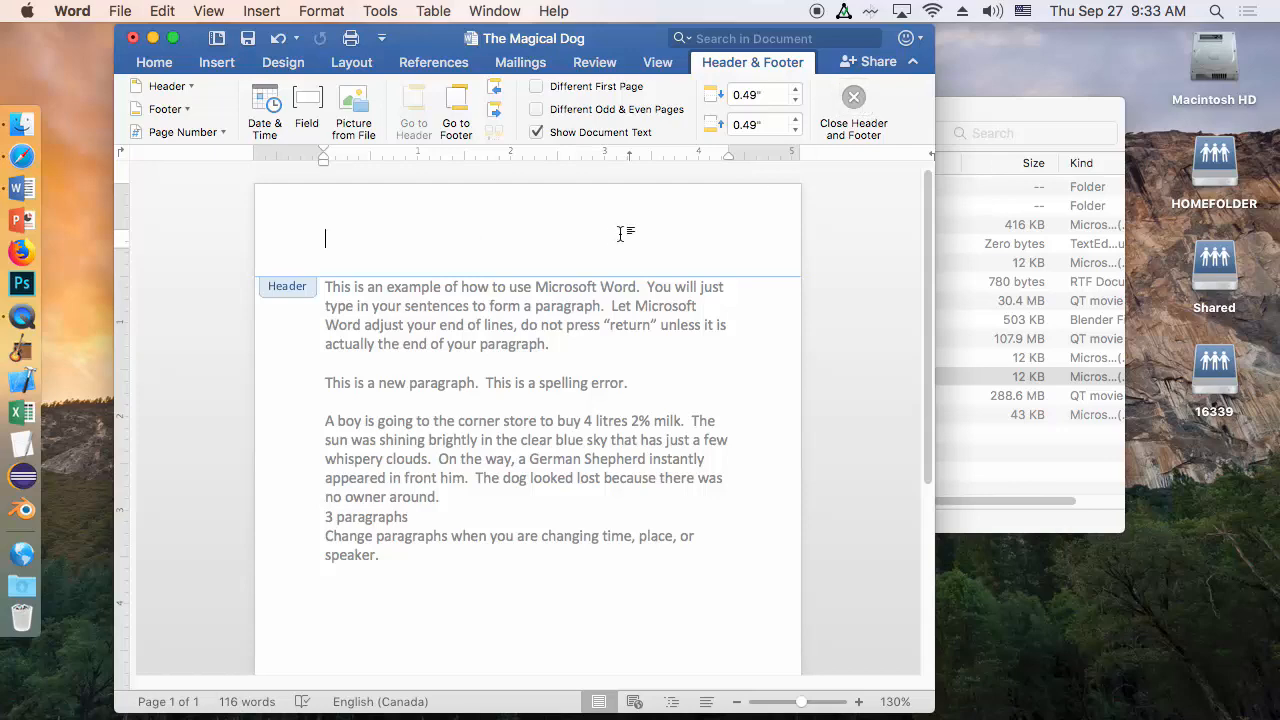
Try a slightly slower double-click speed in the System Preferences mouse settings and restore the faster speed.
left_click(26, 11)
left_click(74, 65)
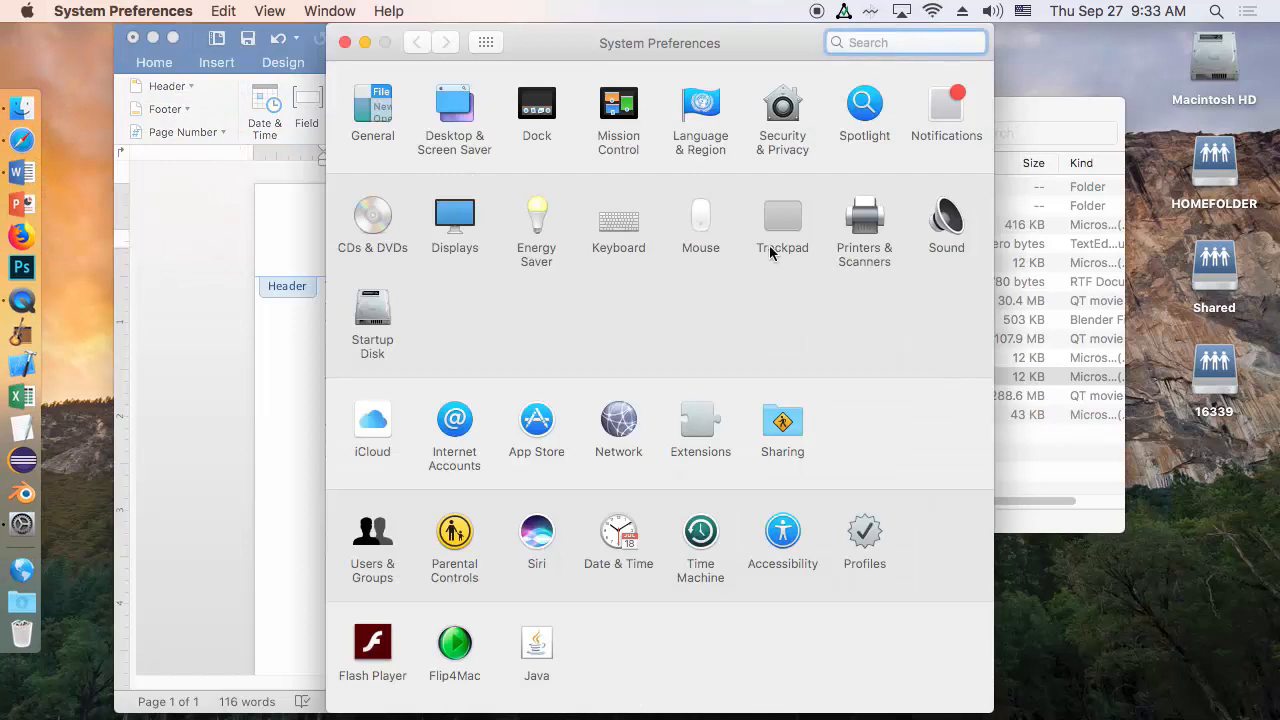
left_click(700, 218)
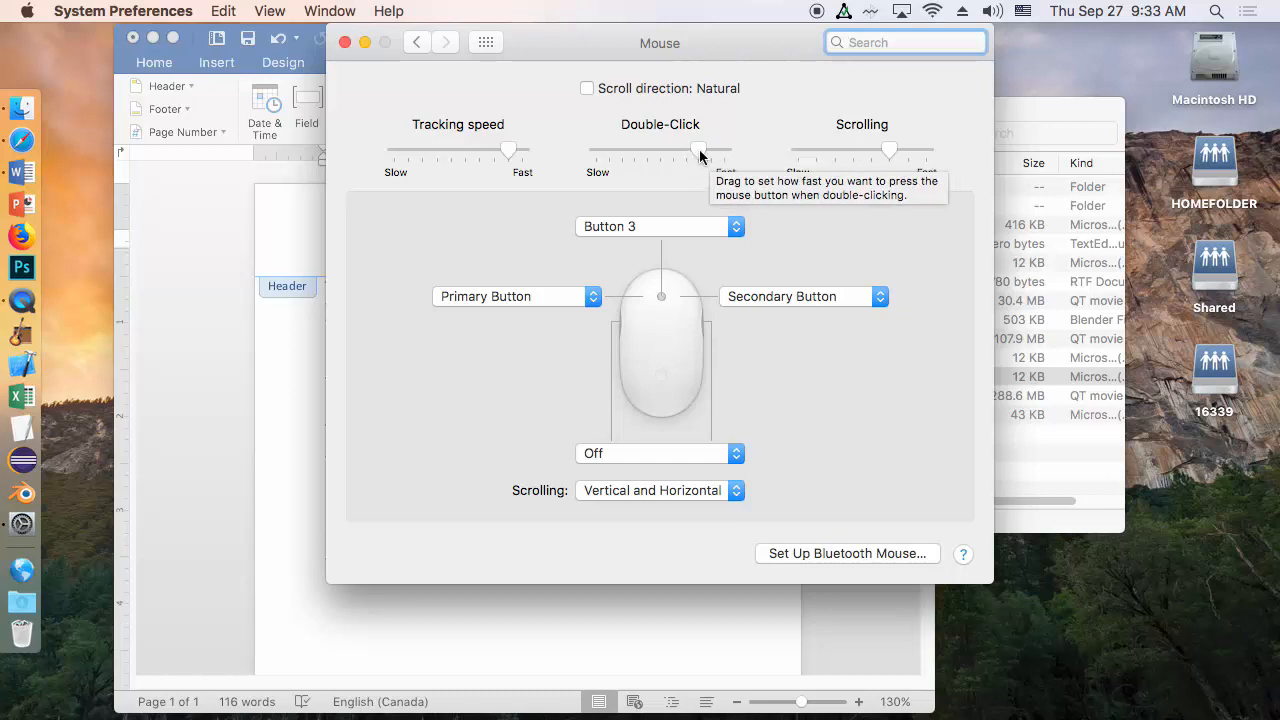
left_click_drag(700, 150, 692, 152)
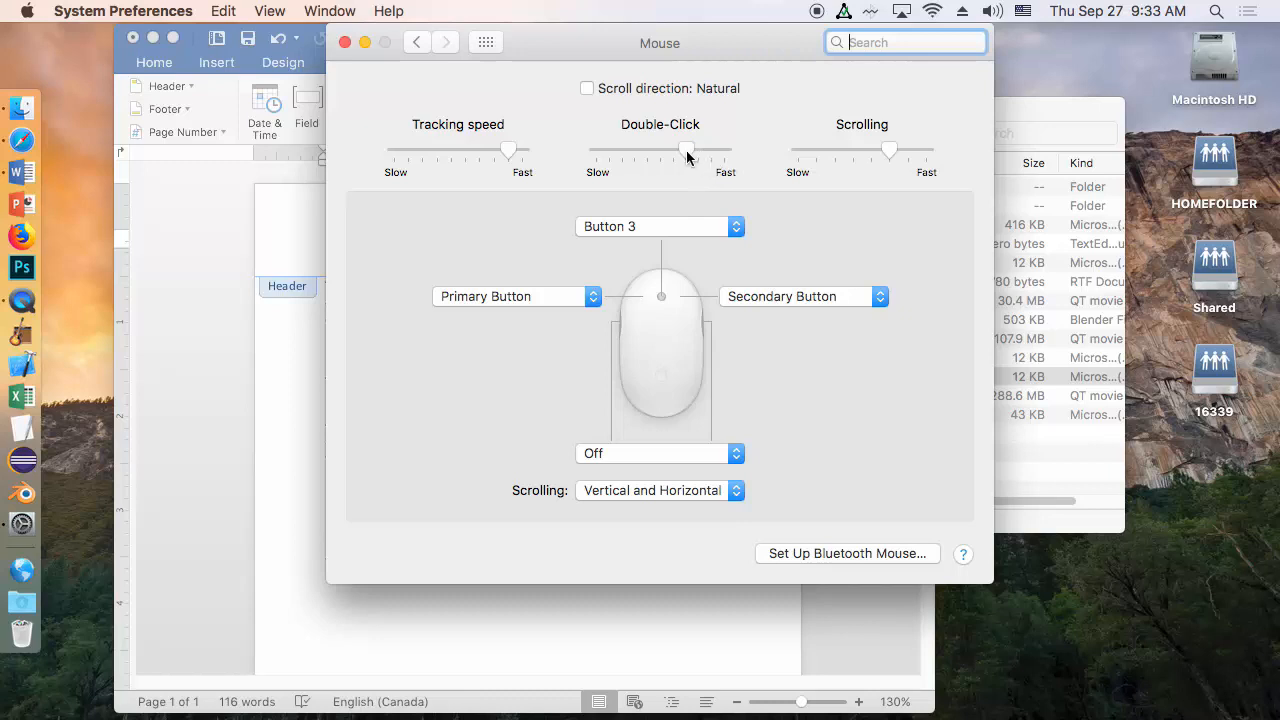
left_click_drag(688, 149, 705, 155)
left_click(344, 42)
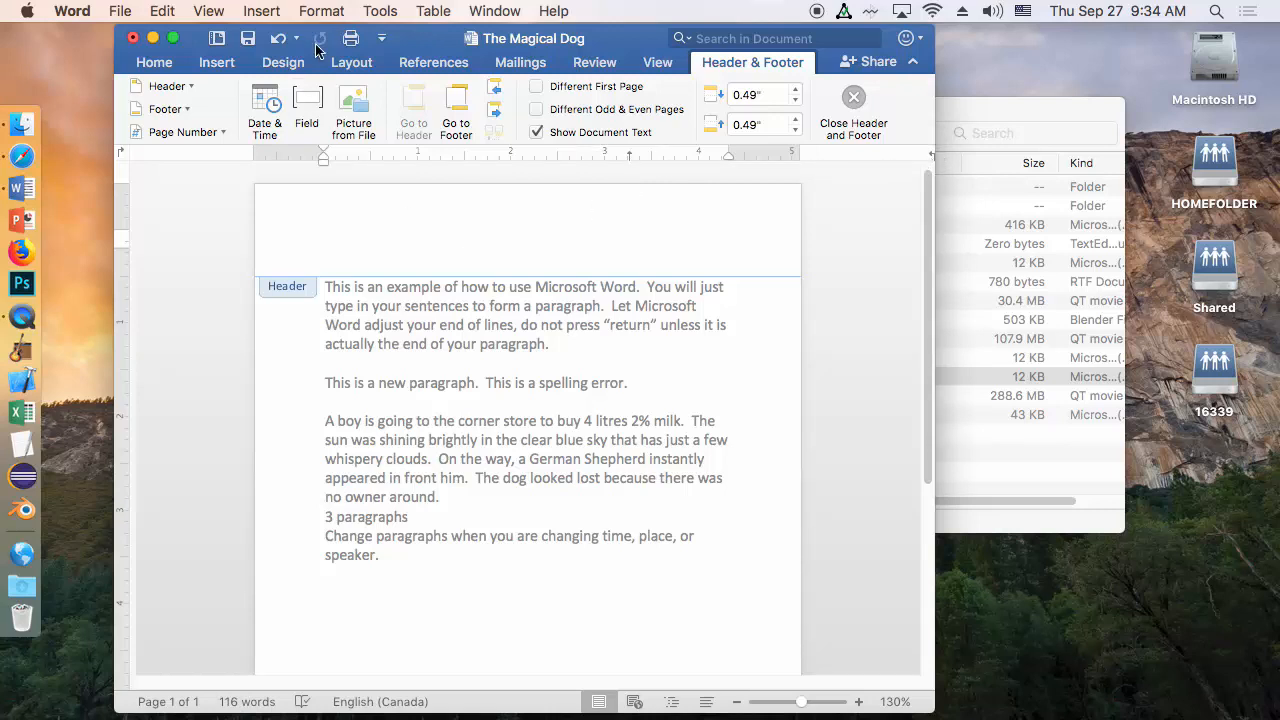
Clear all existing tab stops in the header and add a right-aligned tab stop at 4.4 inches.
left_click(338, 14)
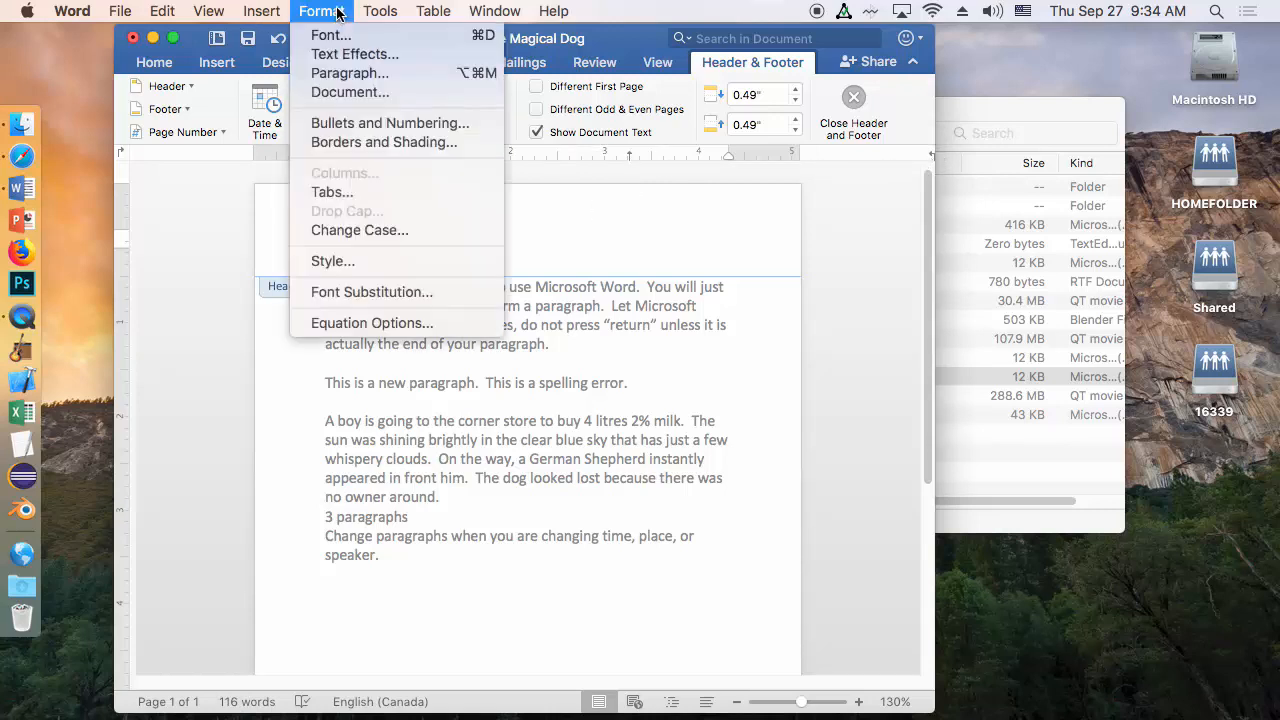
left_click(345, 193)
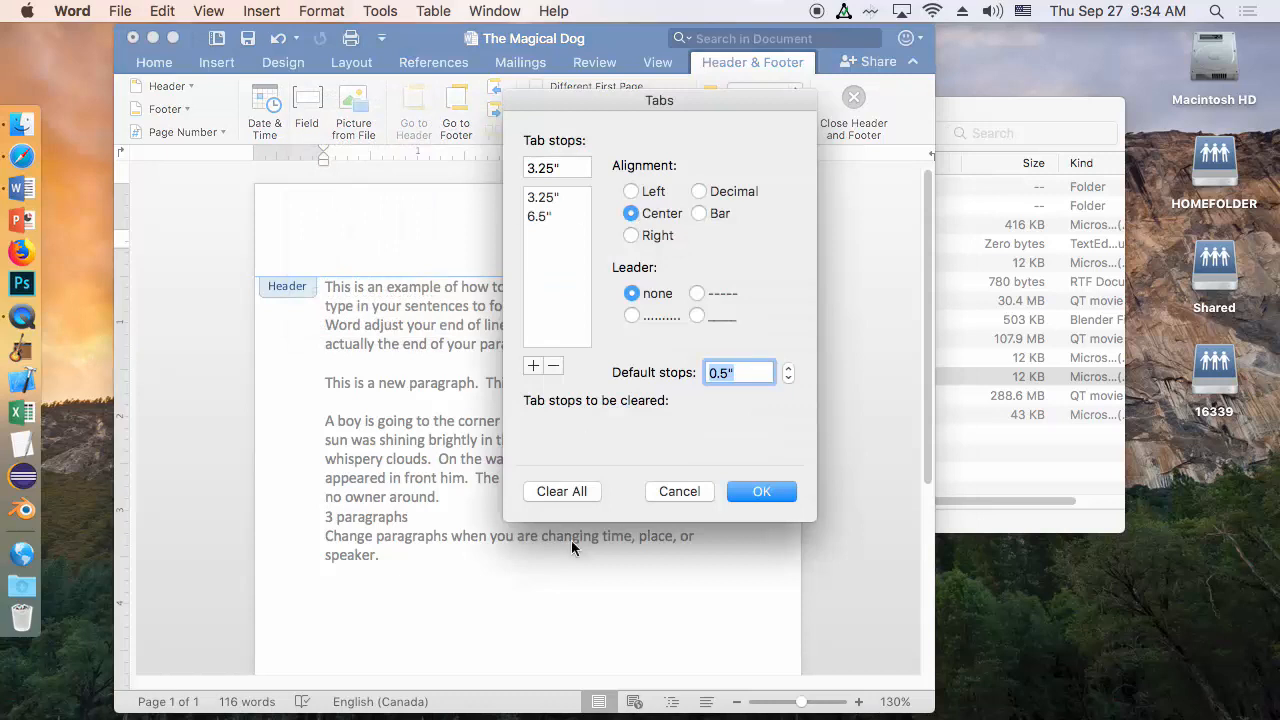
left_click(575, 493)
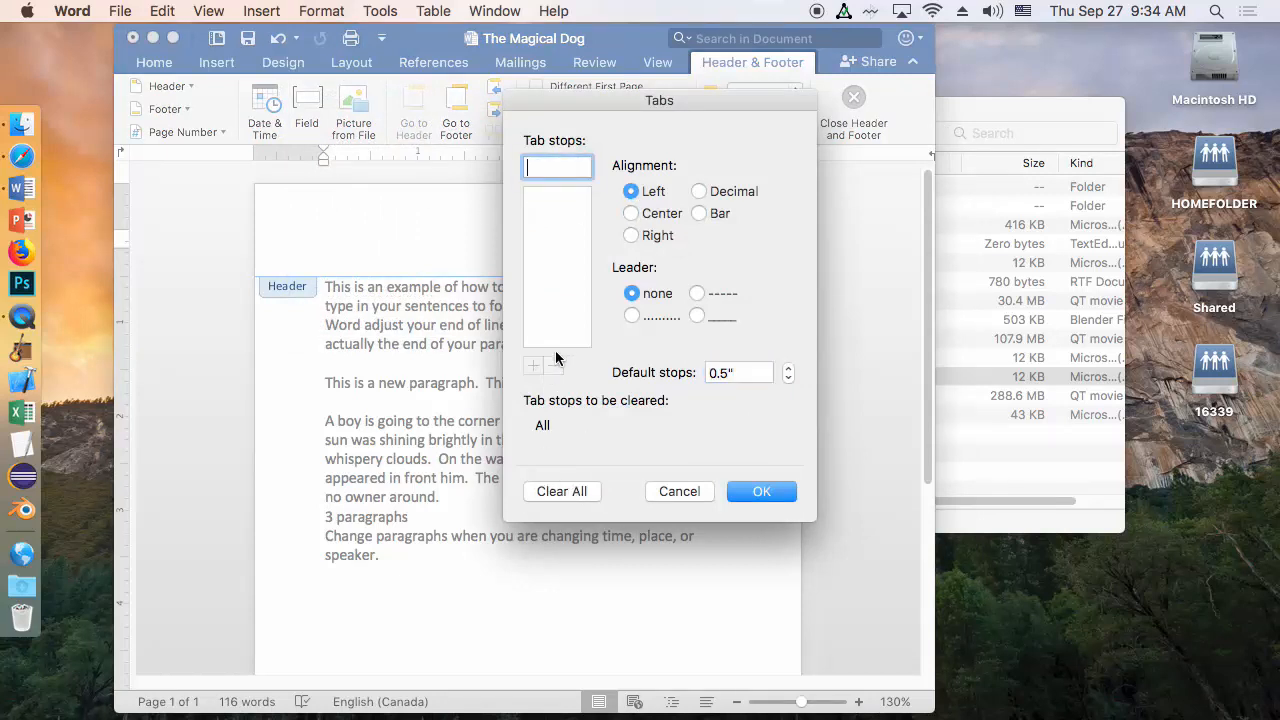
left_click_drag(616, 97, 619, 219)
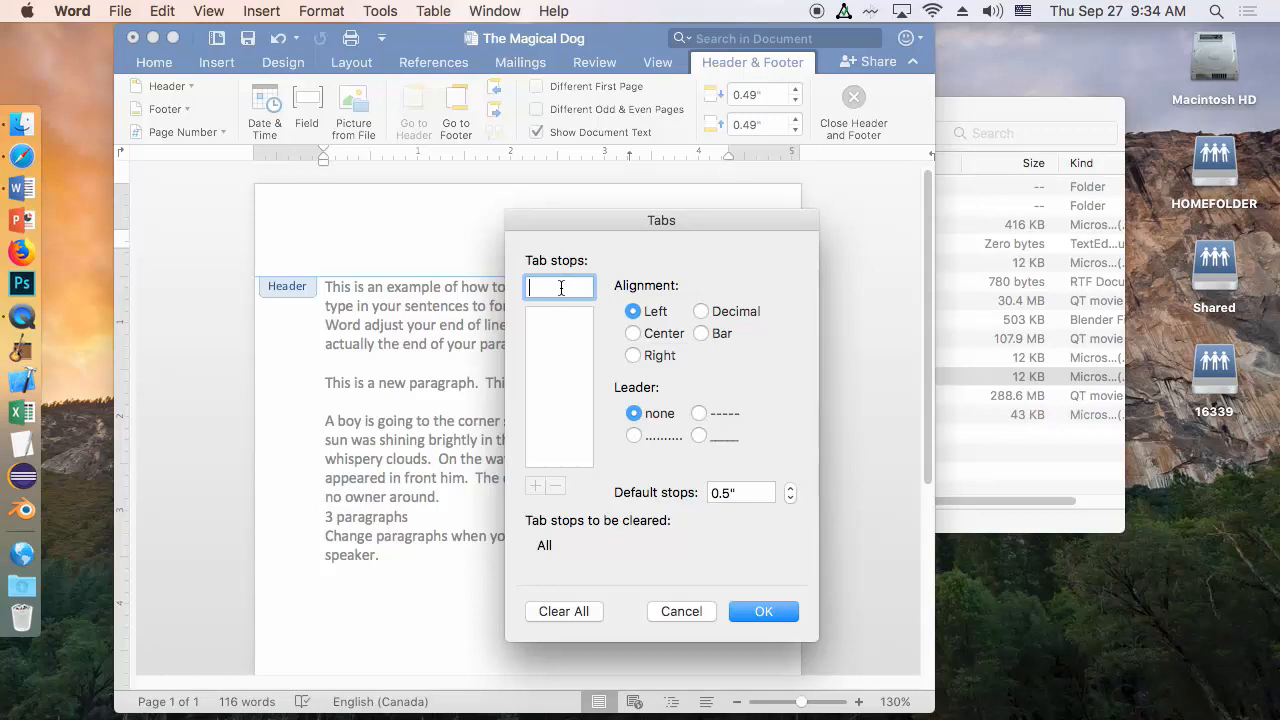
type("4.4")
left_click(633, 356)
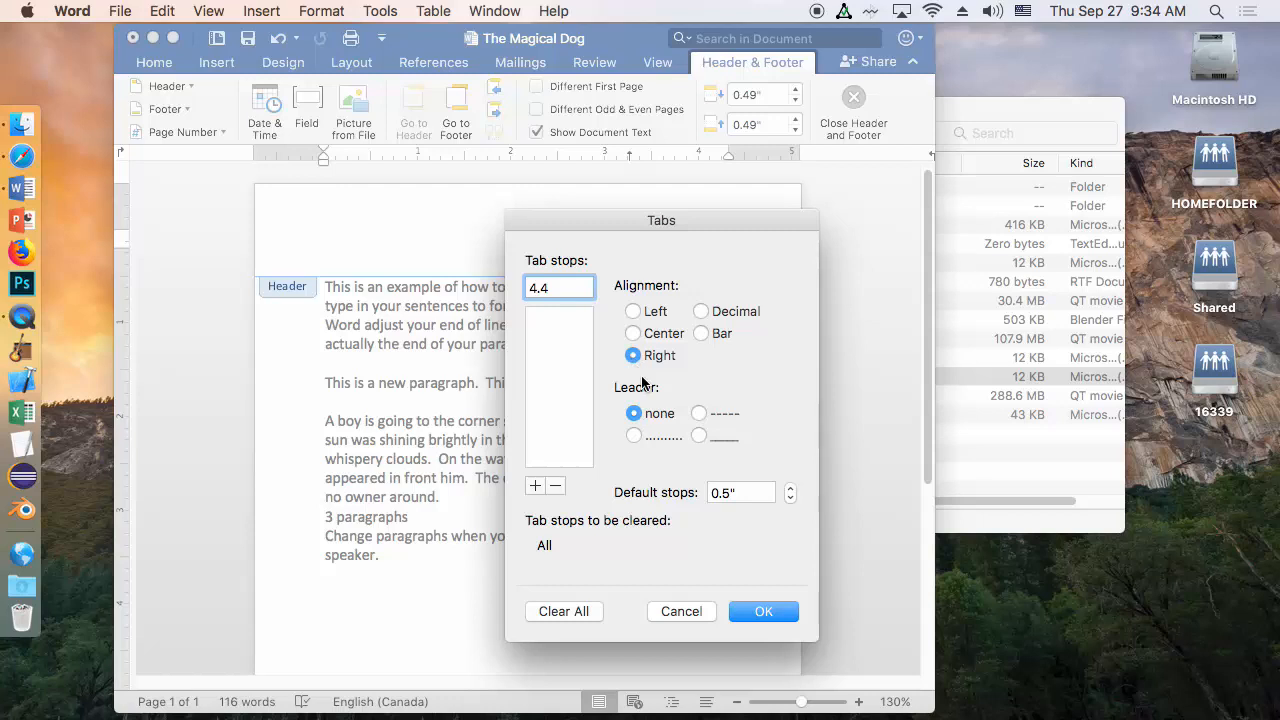
left_click(535, 486)
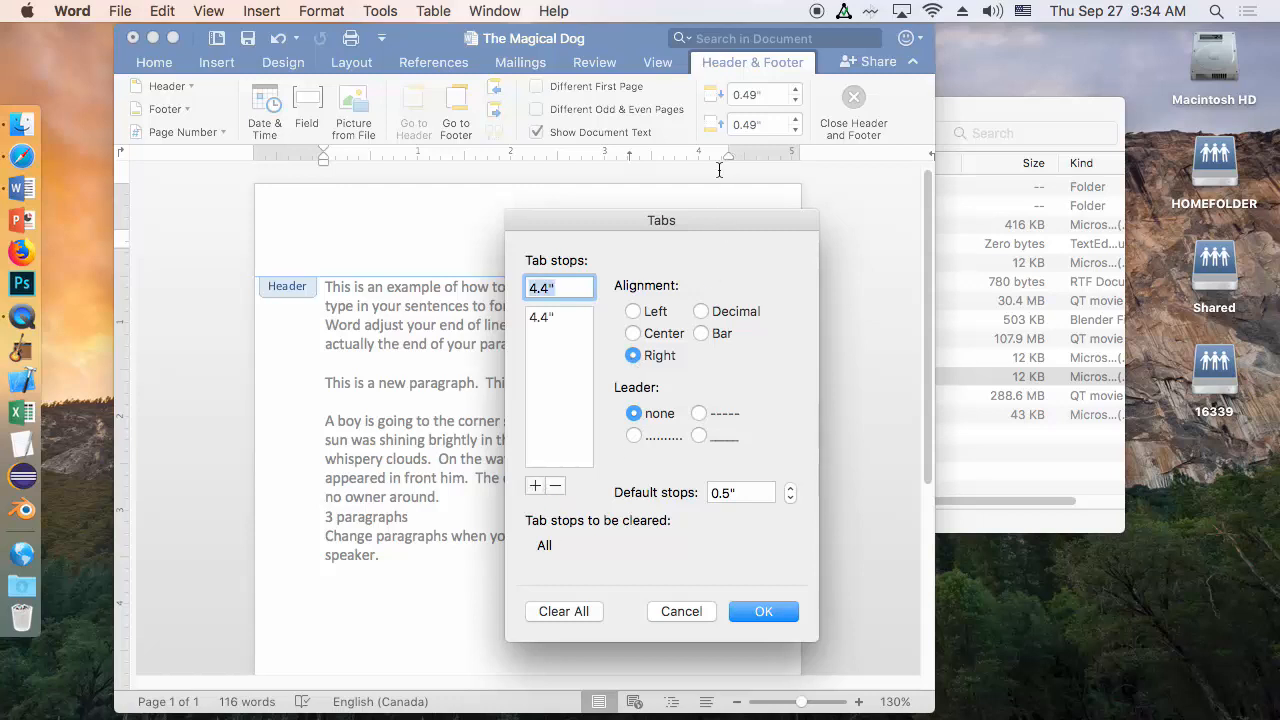
Add a center-aligned tab stop at 2.2 inches and apply the header's tab settings.
type("2.2")
left_click(633, 333)
left_click(535, 485)
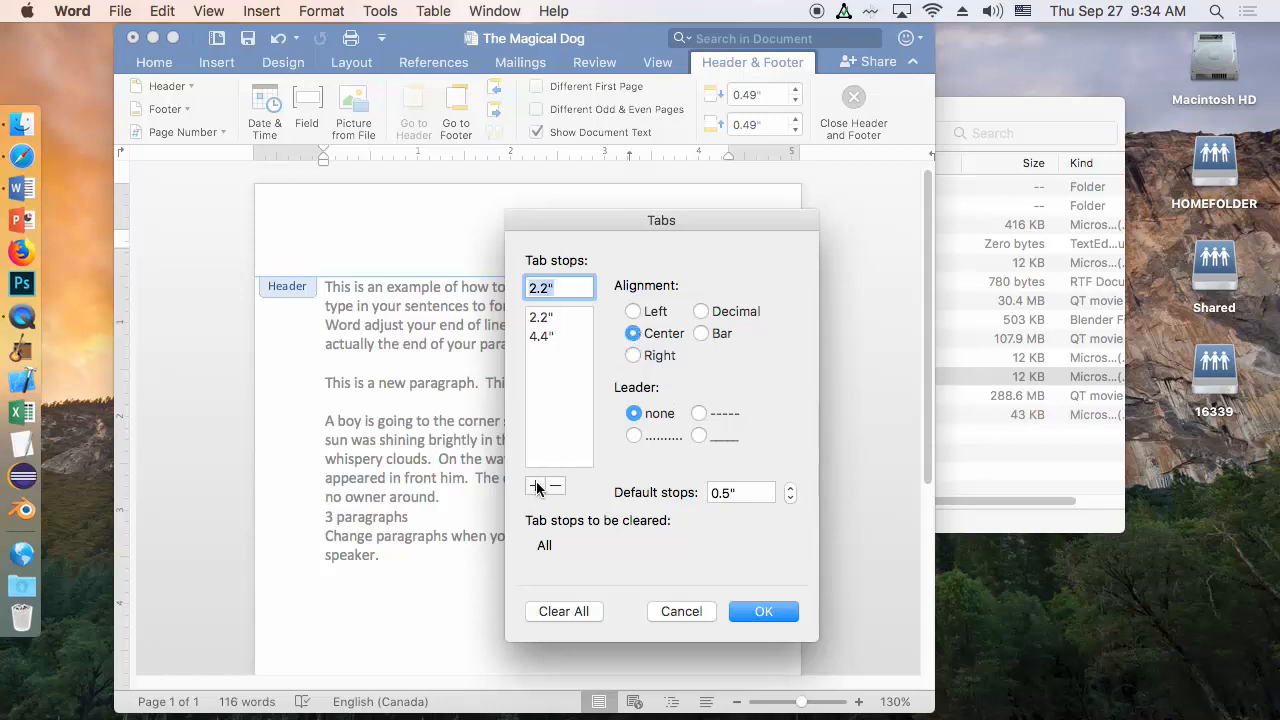
left_click(745, 618)
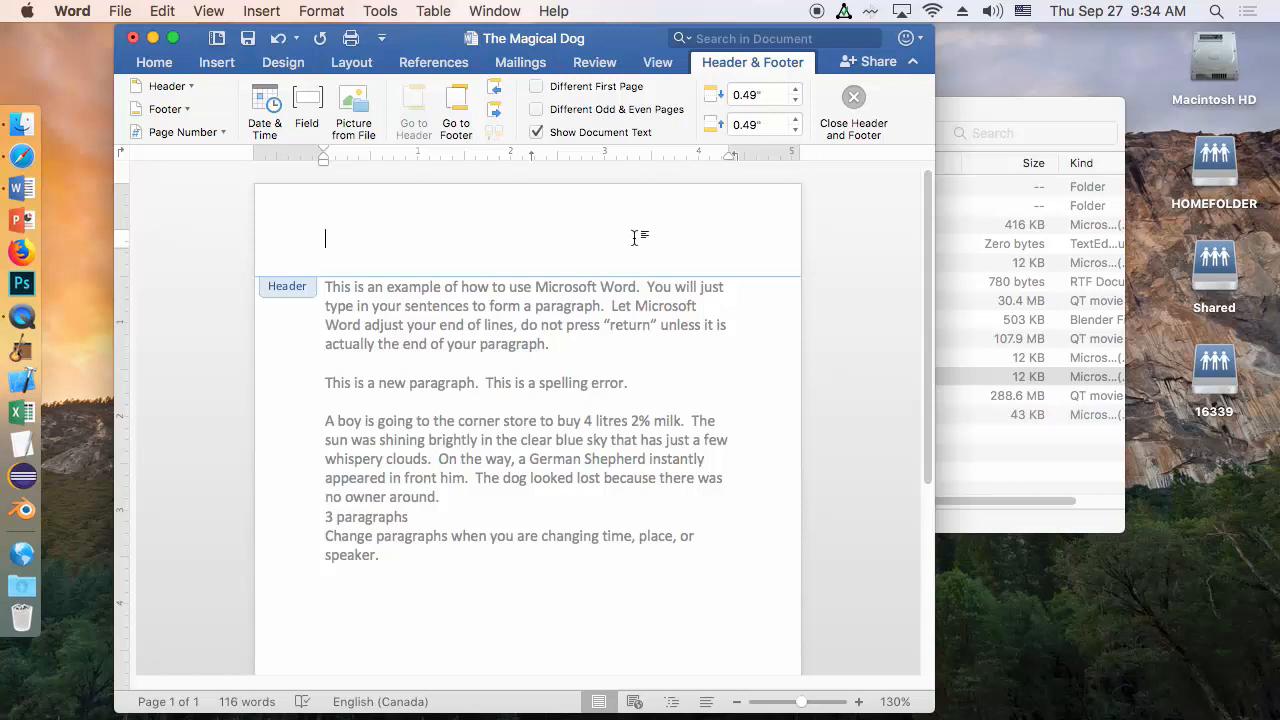
Fill the header with "Sep 27" at the left margin, "The Magical Dog" at the center tab stop and the author's name at the right one.
type("Sep 27")
key("Tab")
type("The Magic")
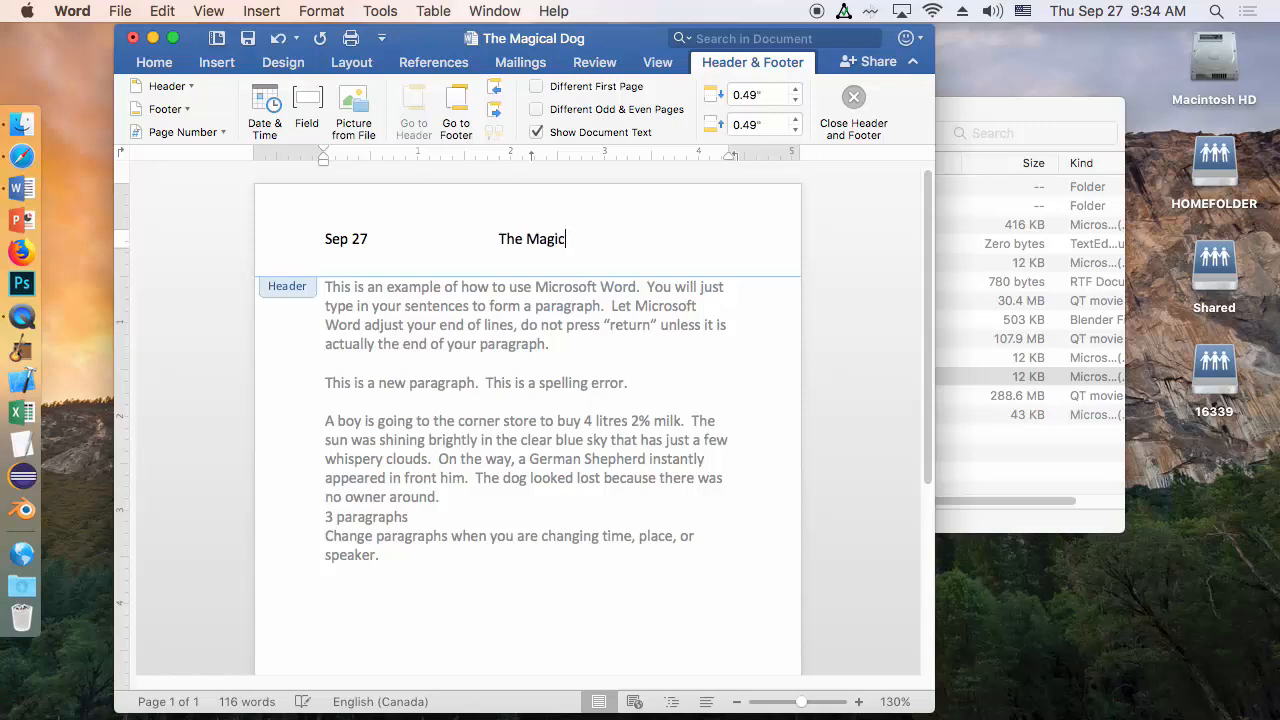
type("al Dog\t")
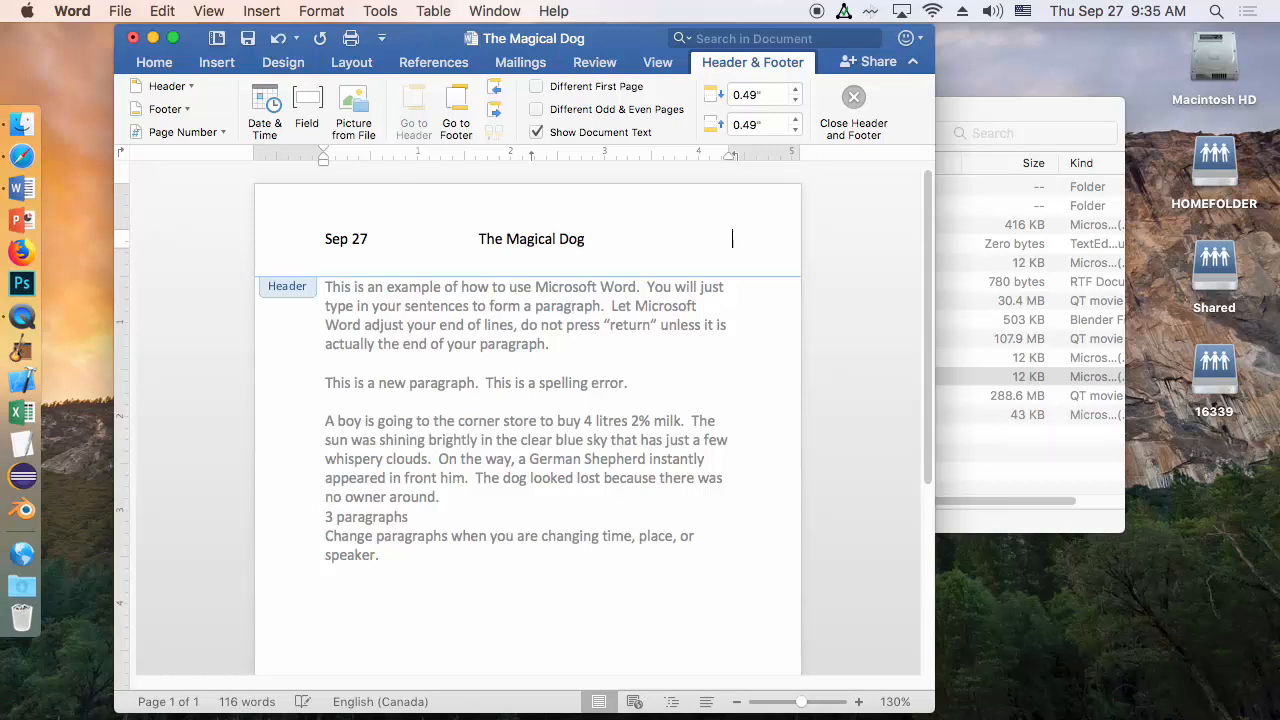
type("Amory")
Insert page numbers in the footer with Right alignment, including on the first page.
left_click_drag(927, 208, 914, 508)
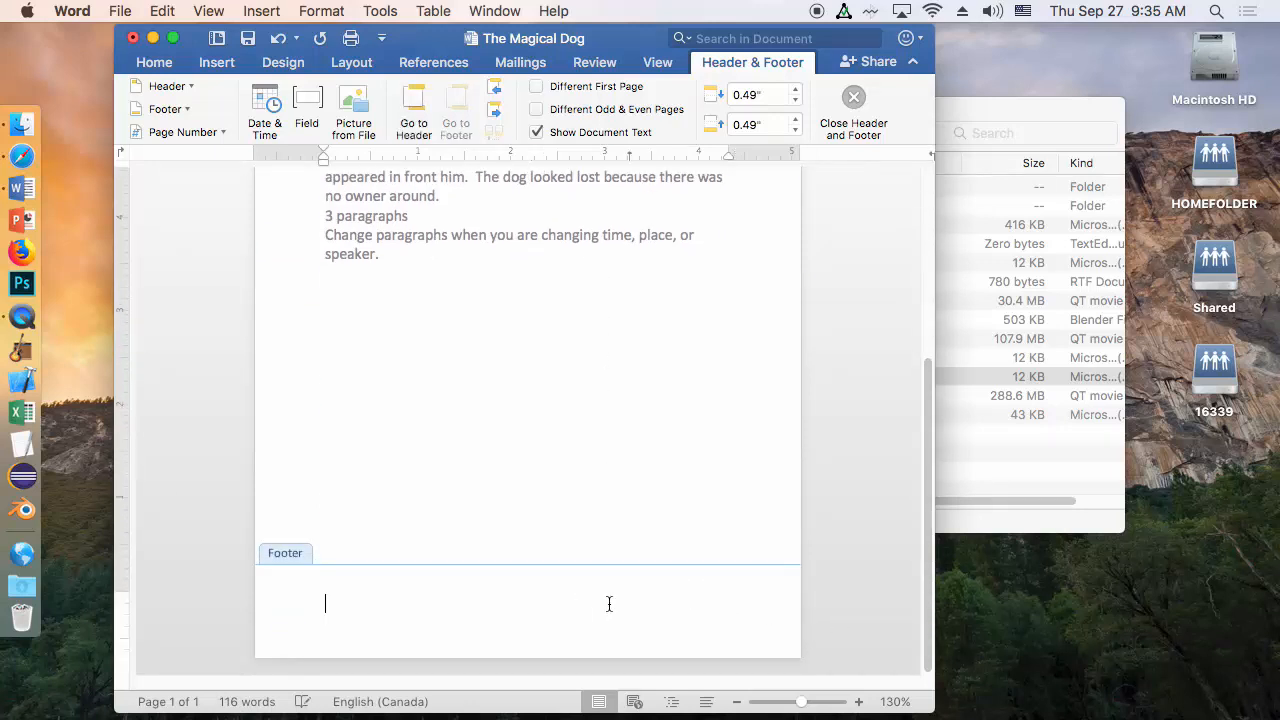
left_click(262, 11)
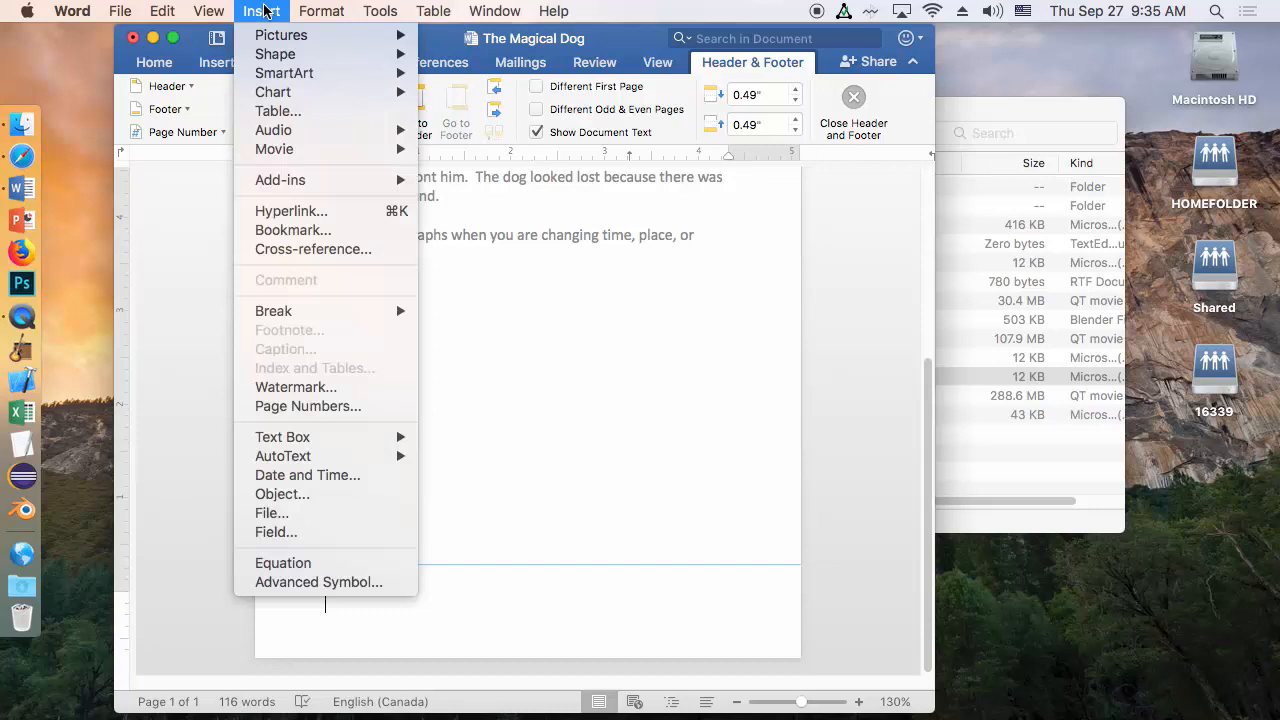
left_click(327, 410)
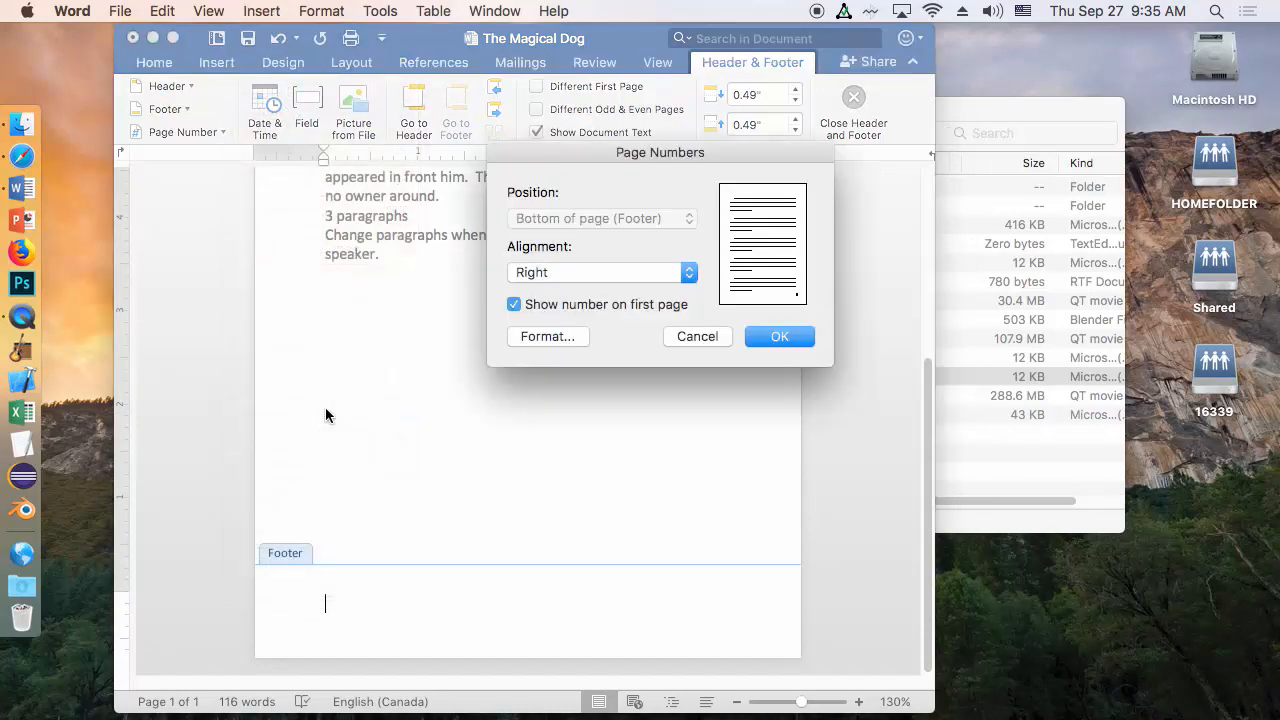
left_click(688, 273)
left_click(644, 232)
left_click(688, 273)
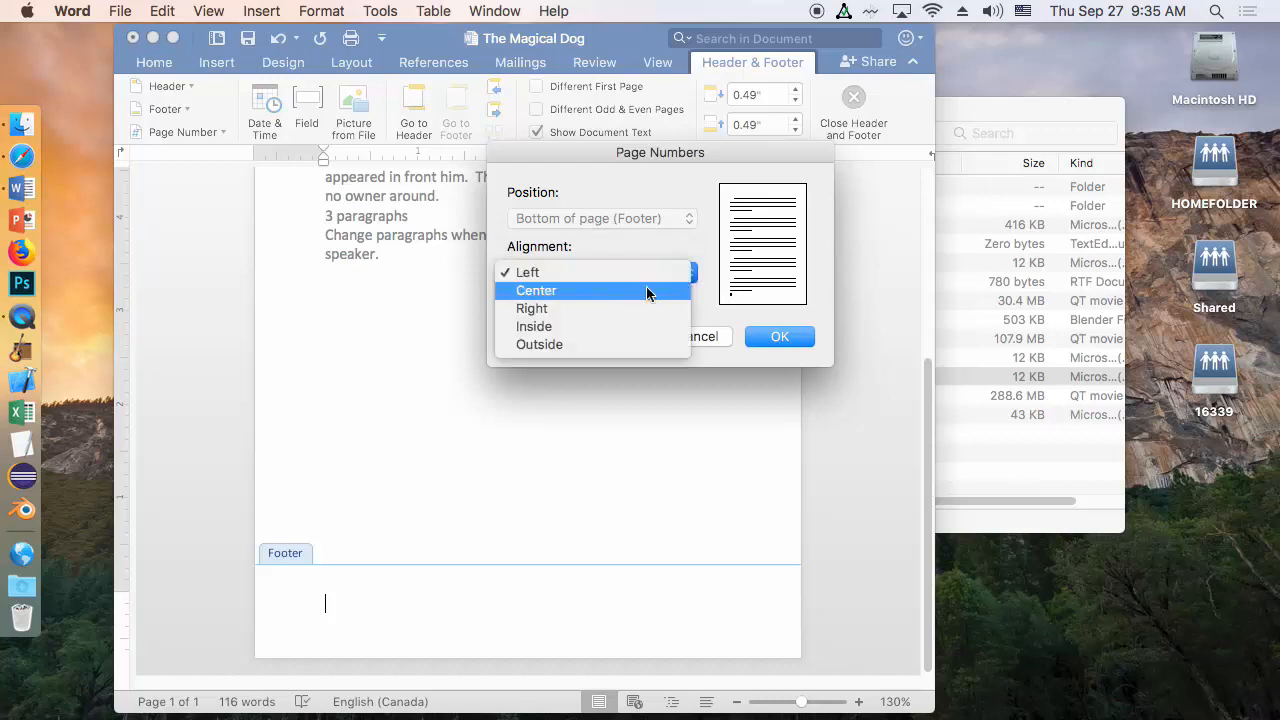
left_click(650, 290)
left_click(689, 274)
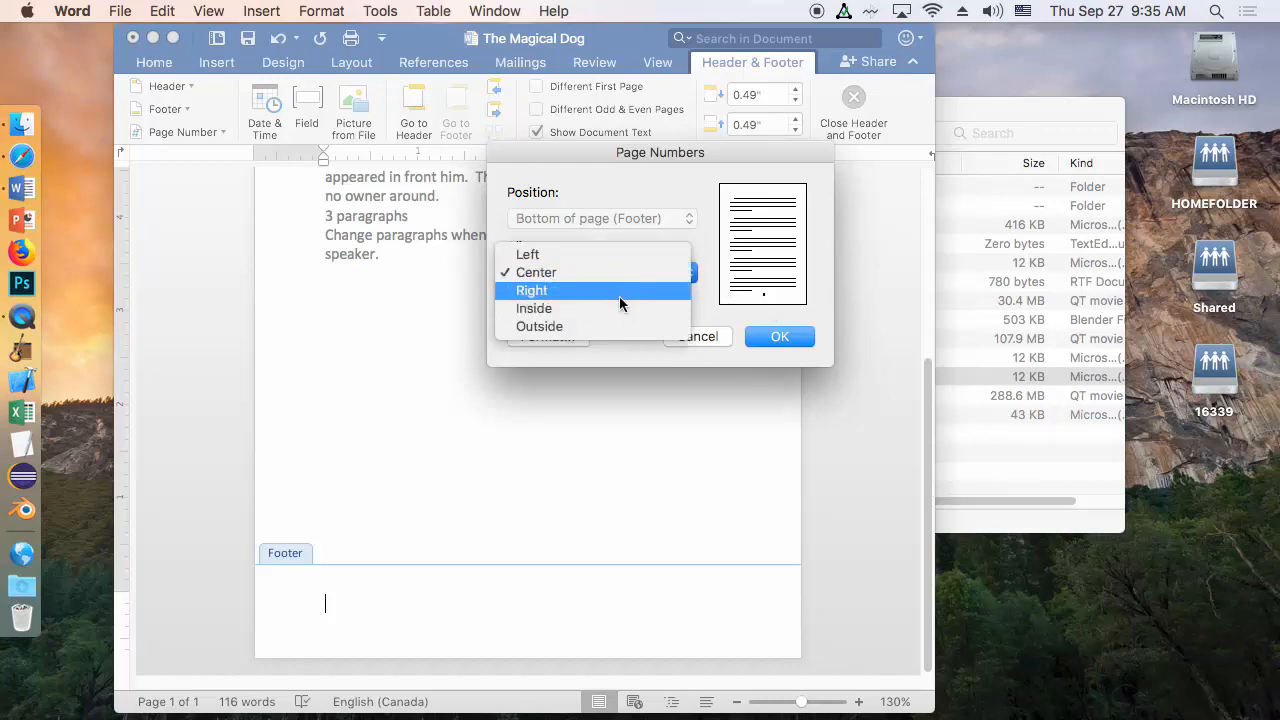
left_click(620, 292)
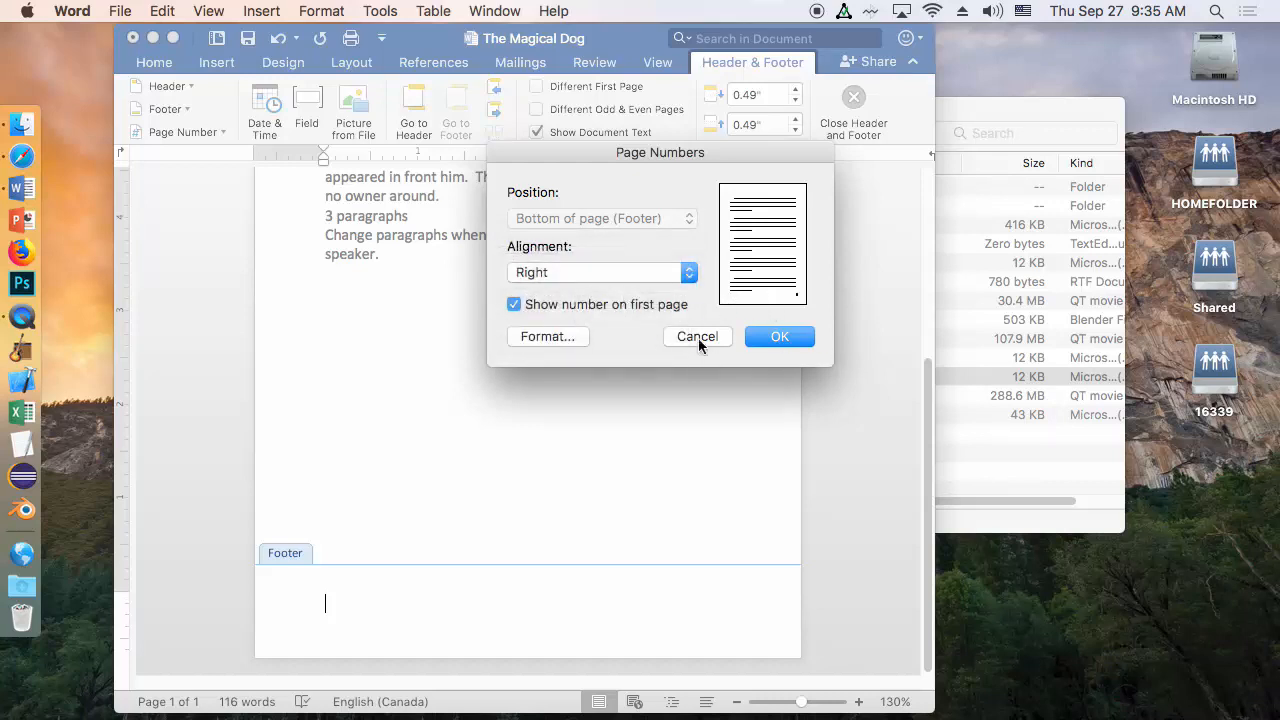
left_click(688, 273)
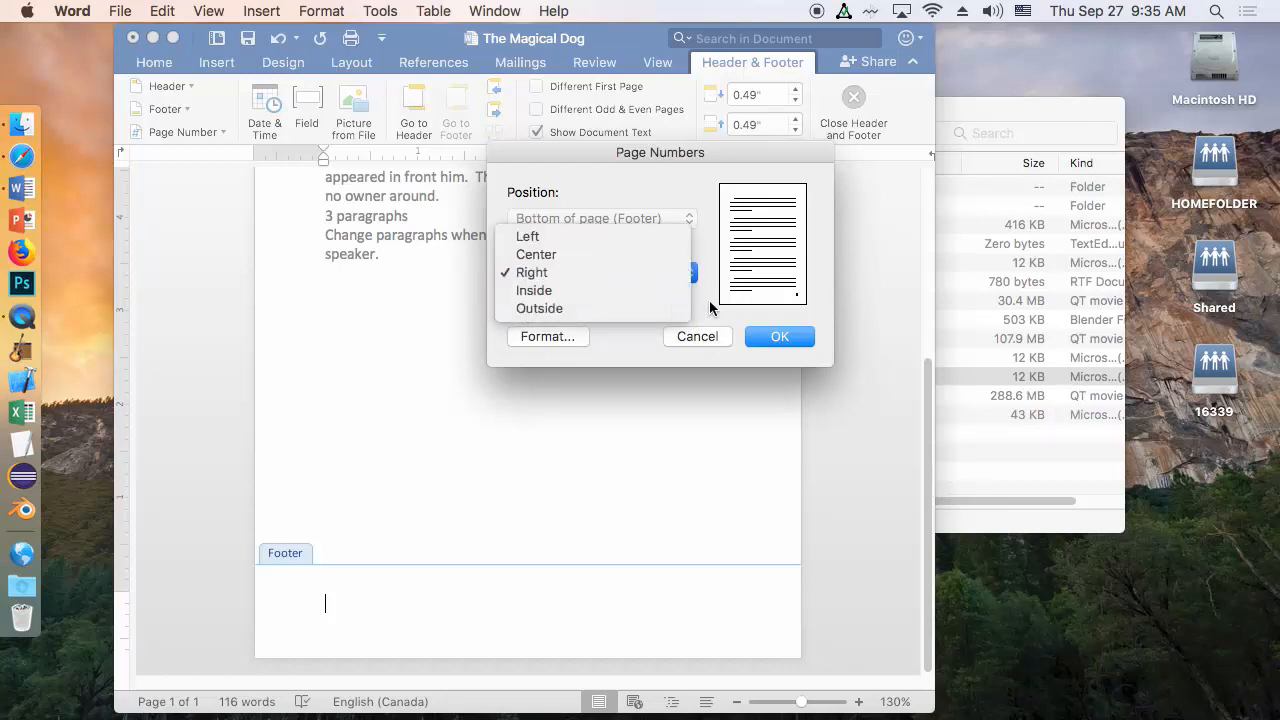
left_click(695, 275)
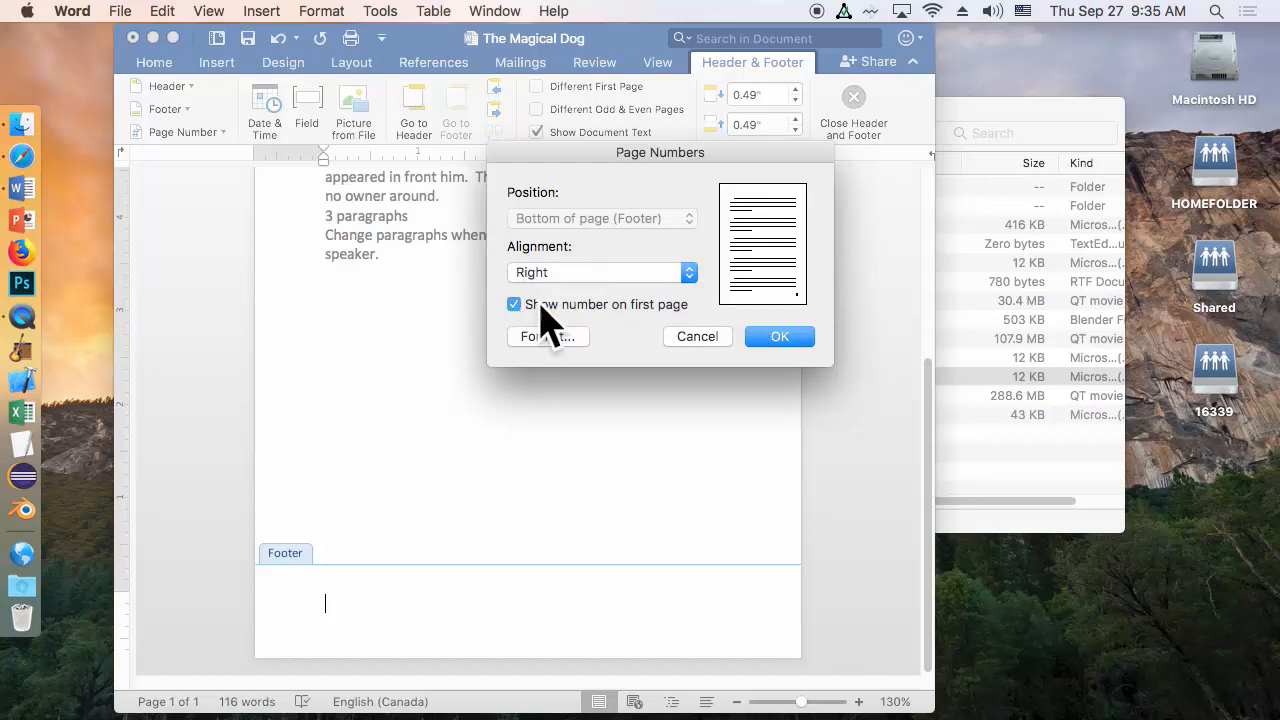
left_click(785, 336)
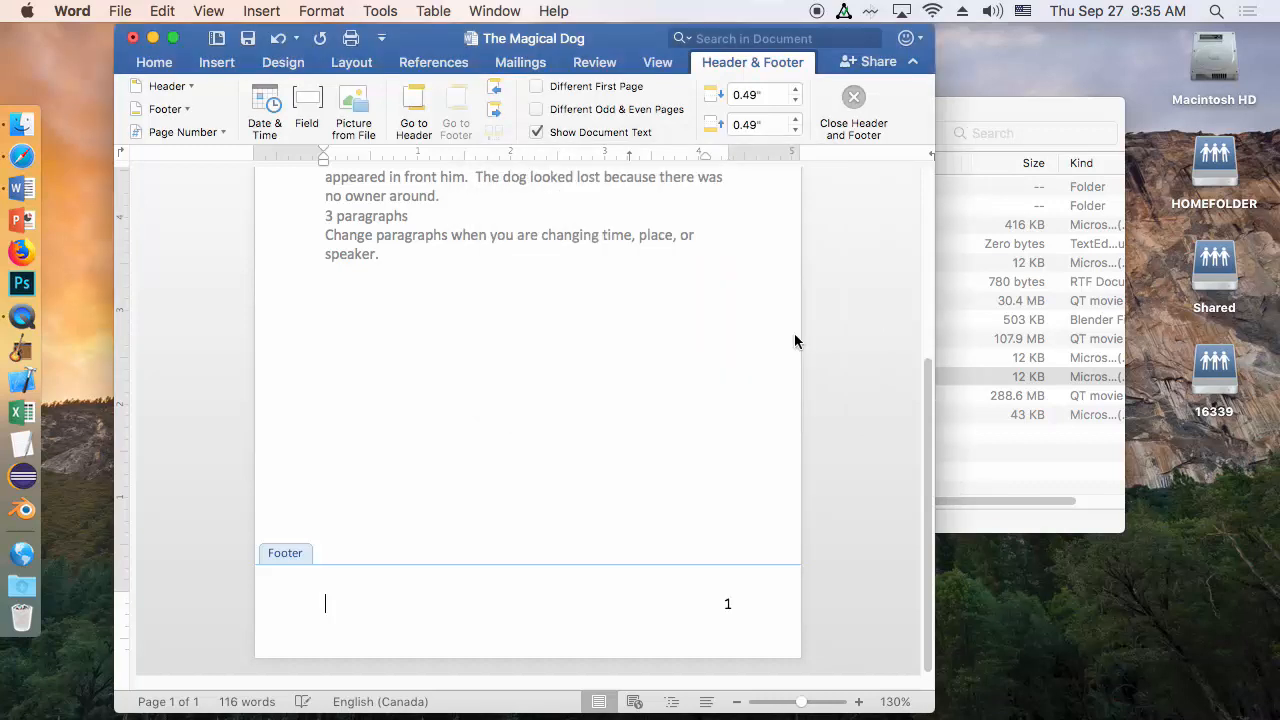
Finish editing the header and footer and review both on the page.
left_click_drag(928, 432, 928, 419)
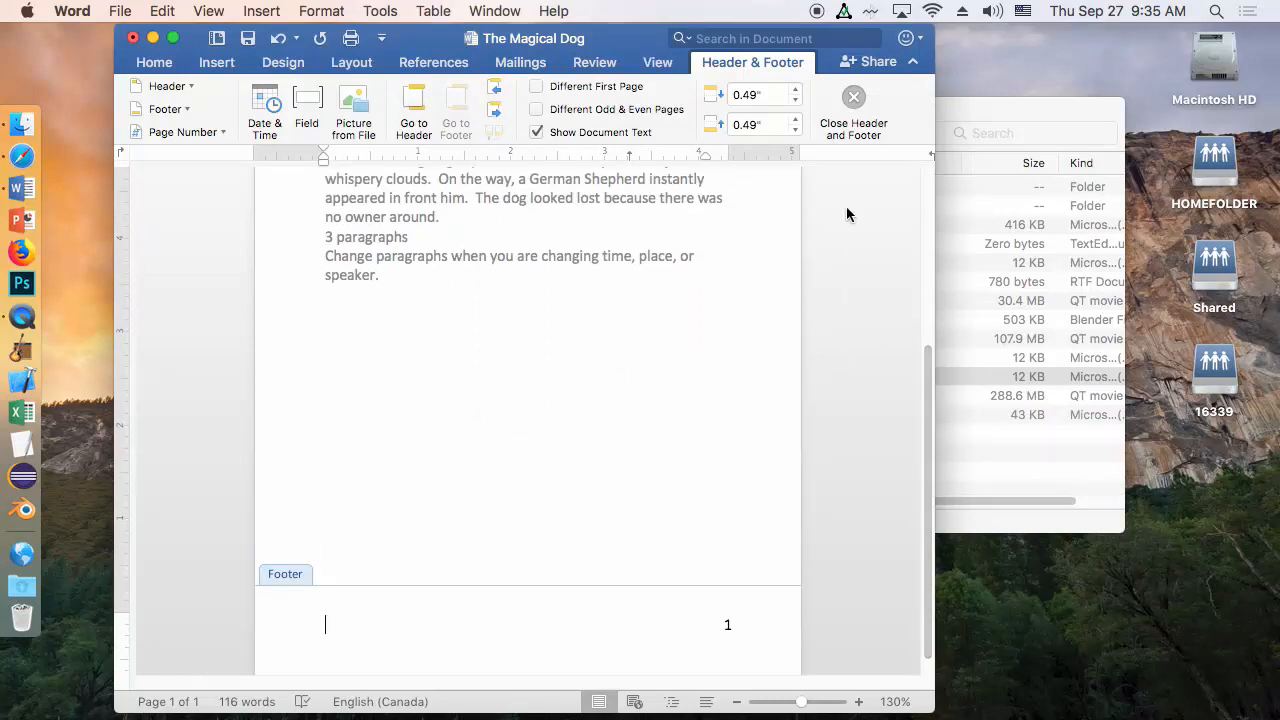
left_click(855, 100)
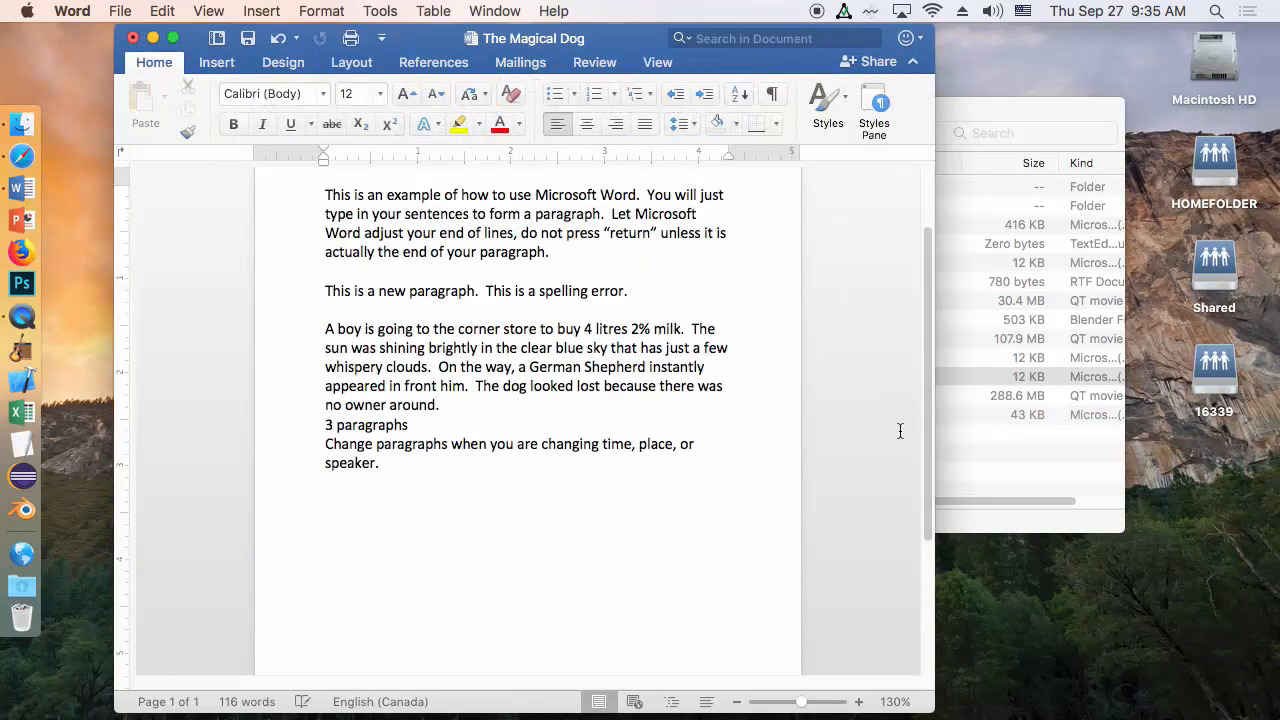
left_click_drag(927, 393, 919, 562)
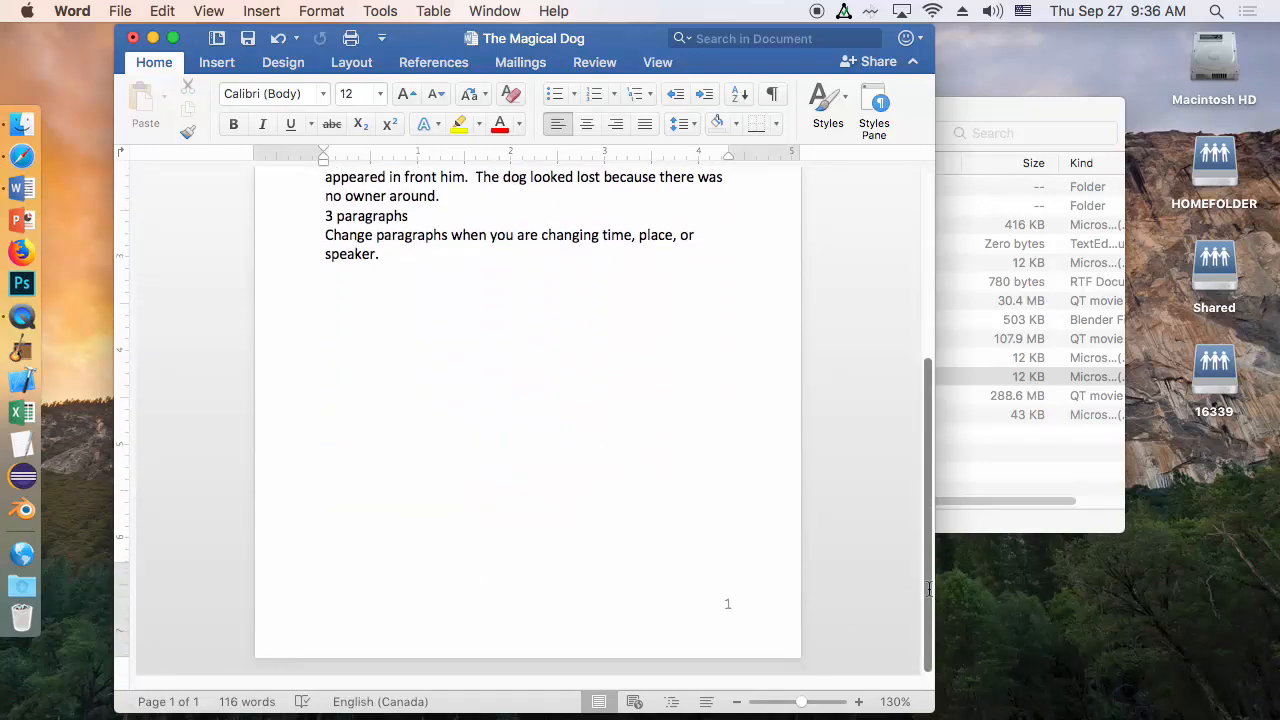
left_click_drag(929, 590, 925, 378)
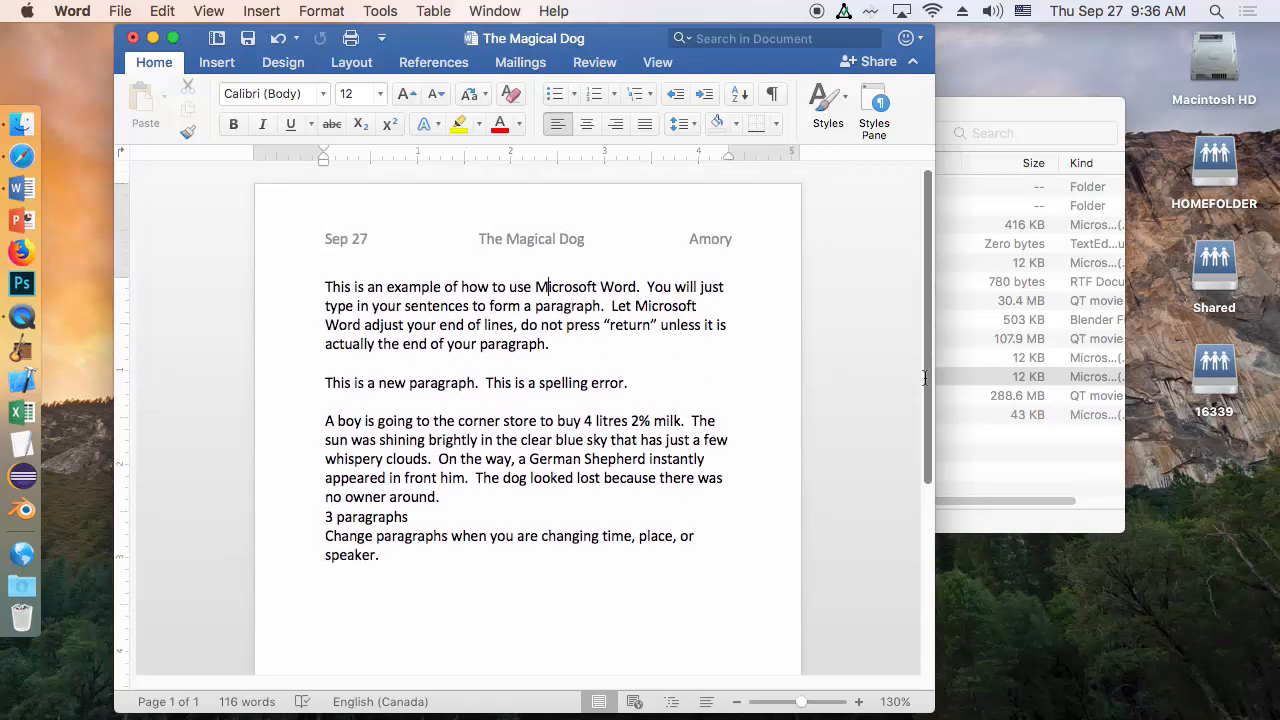